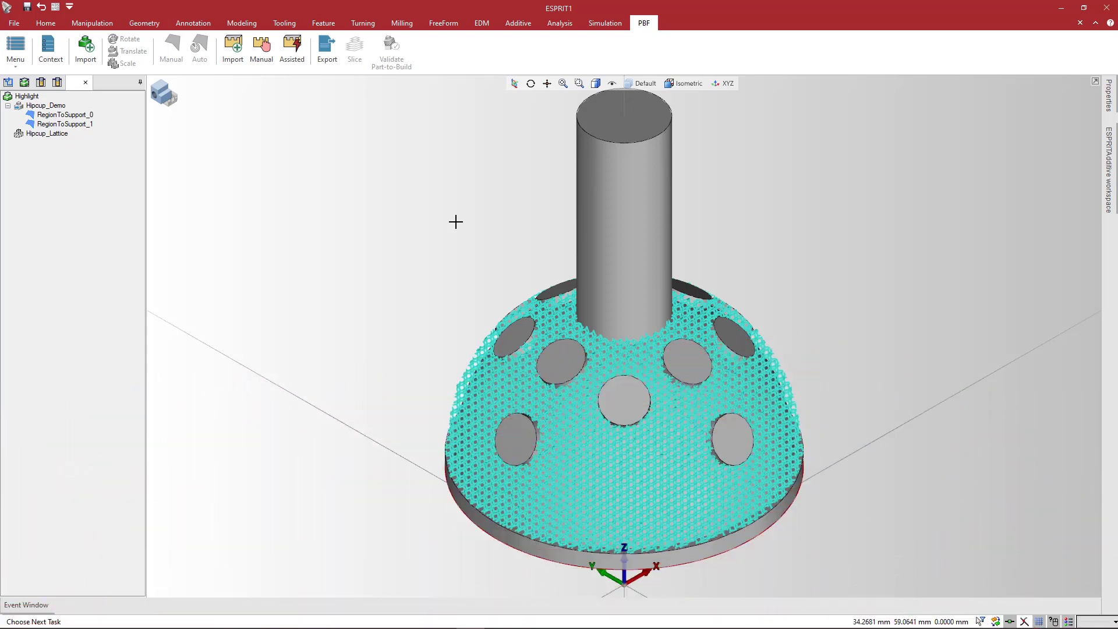
- Select RegionToSupport_1 in the tree and begin an Assisted support for it
{"action": "left_click", "coordinate": [75, 125]}
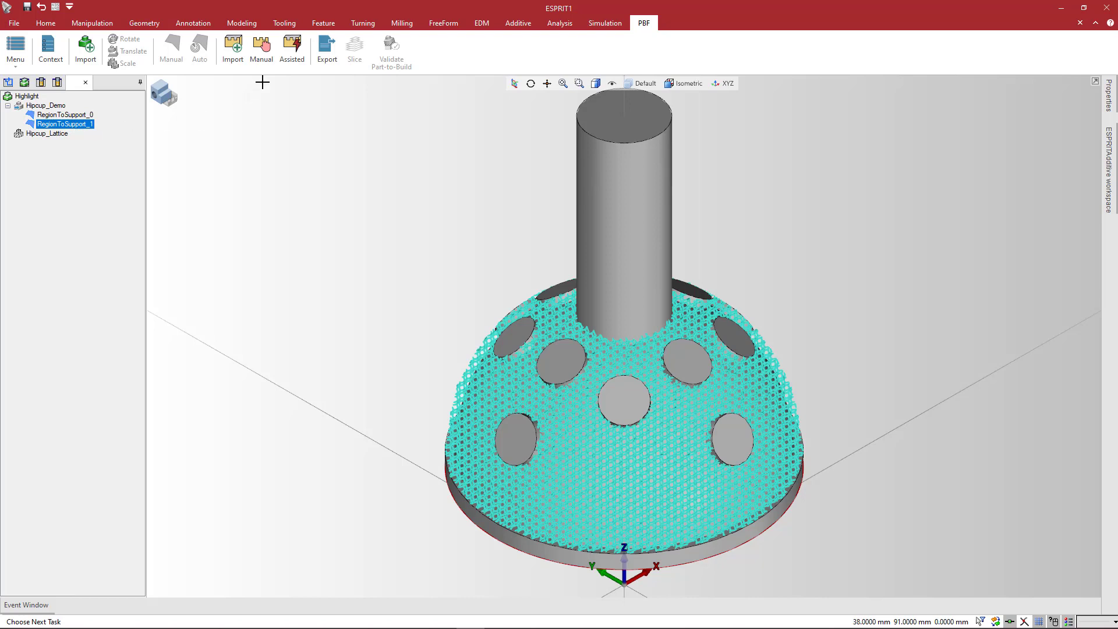
{"action": "left_click", "coordinate": [293, 52]}
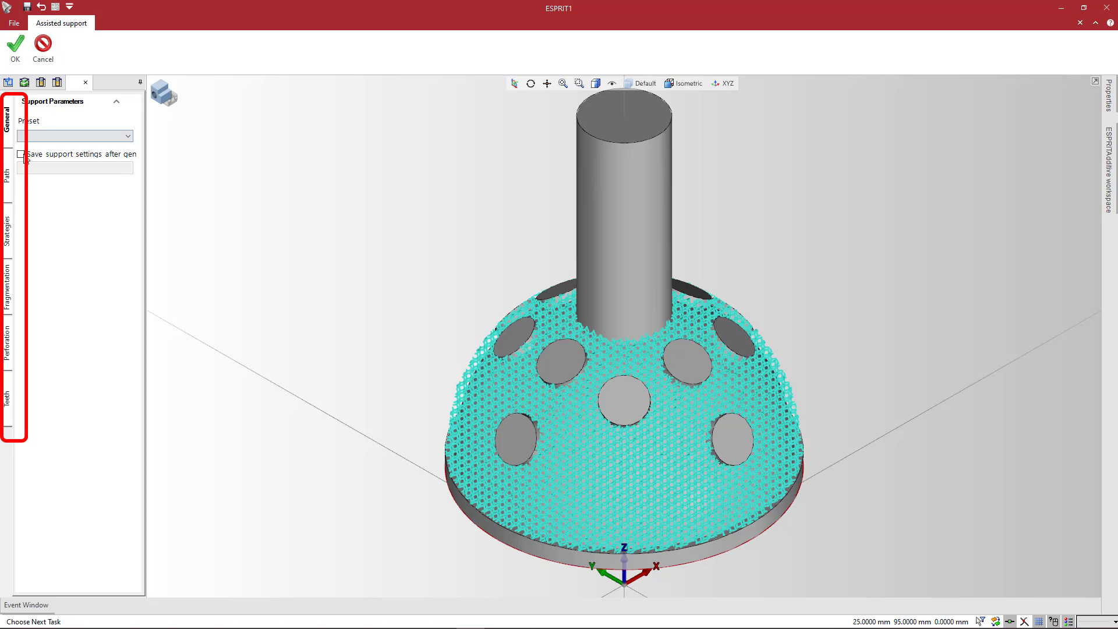
- Make the support extrusion end at a set Length and generate the support
{"action": "left_click", "coordinate": [10, 173]}
{"action": "left_click", "coordinate": [67, 121]}
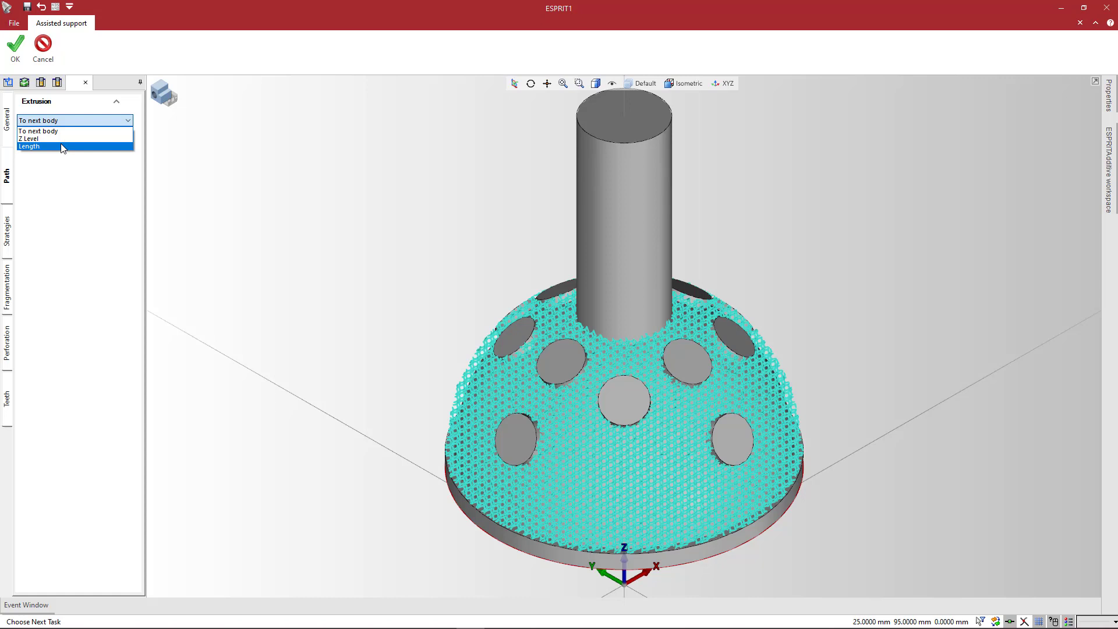
{"action": "left_click", "coordinate": [62, 146]}
{"action": "left_click", "coordinate": [16, 46]}
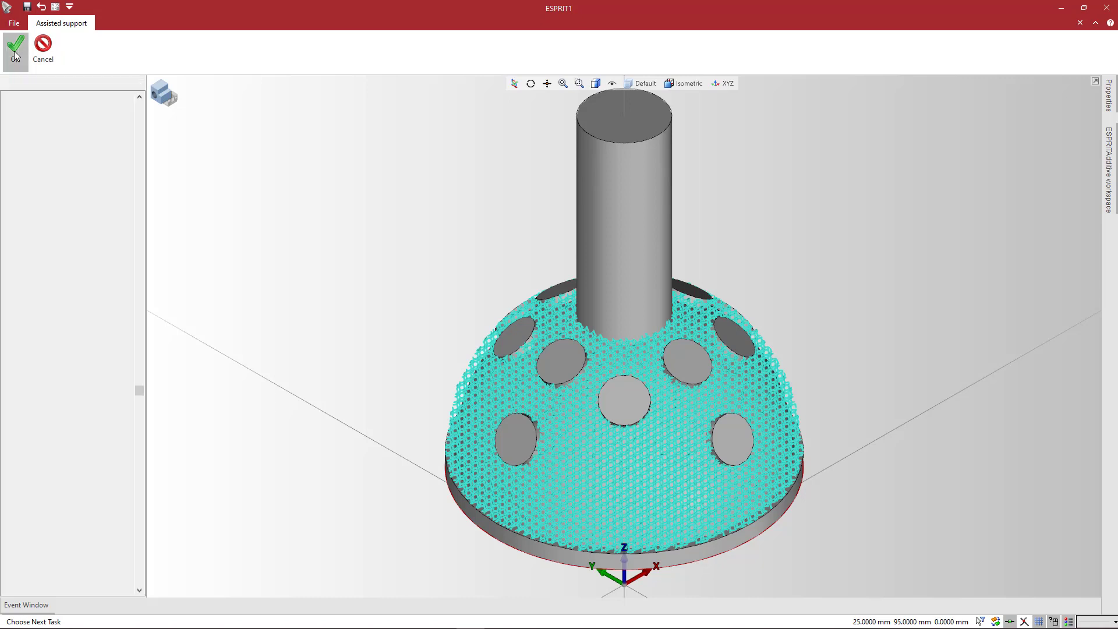
{"action": "scroll", "coordinate": [381, 367], "scroll_direction": "down", "scroll_amount": 3}
{"action": "scroll", "coordinate": [382, 367], "scroll_direction": "up", "scroll_amount": 2}
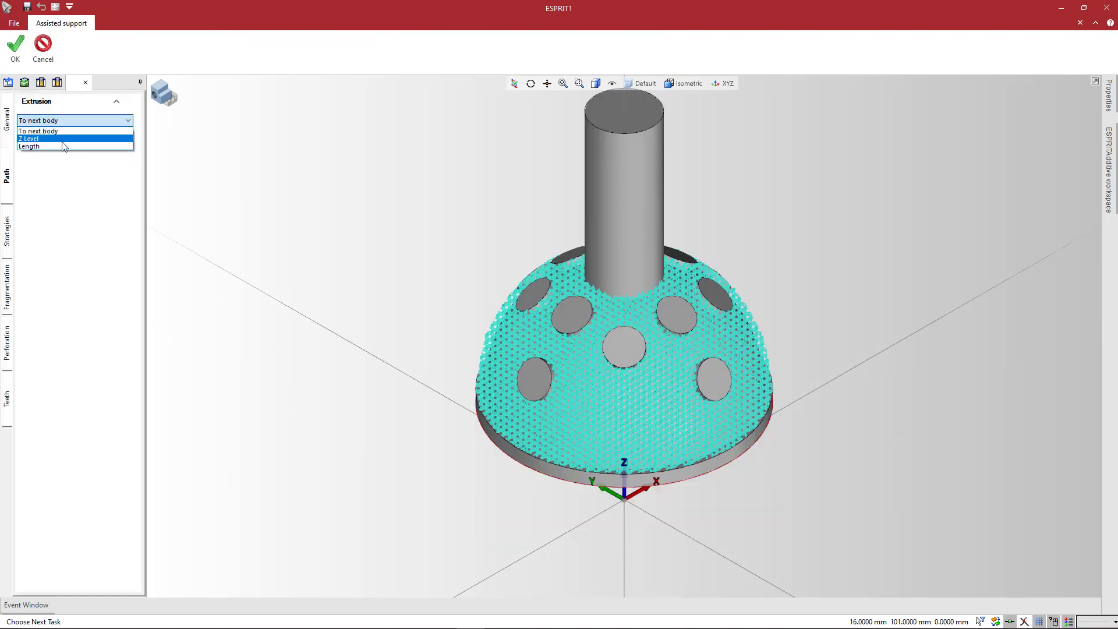
- Try a Z-level extrusion end, then regenerate the support extruded by Length 12
{"action": "left_click", "coordinate": [58, 139]}
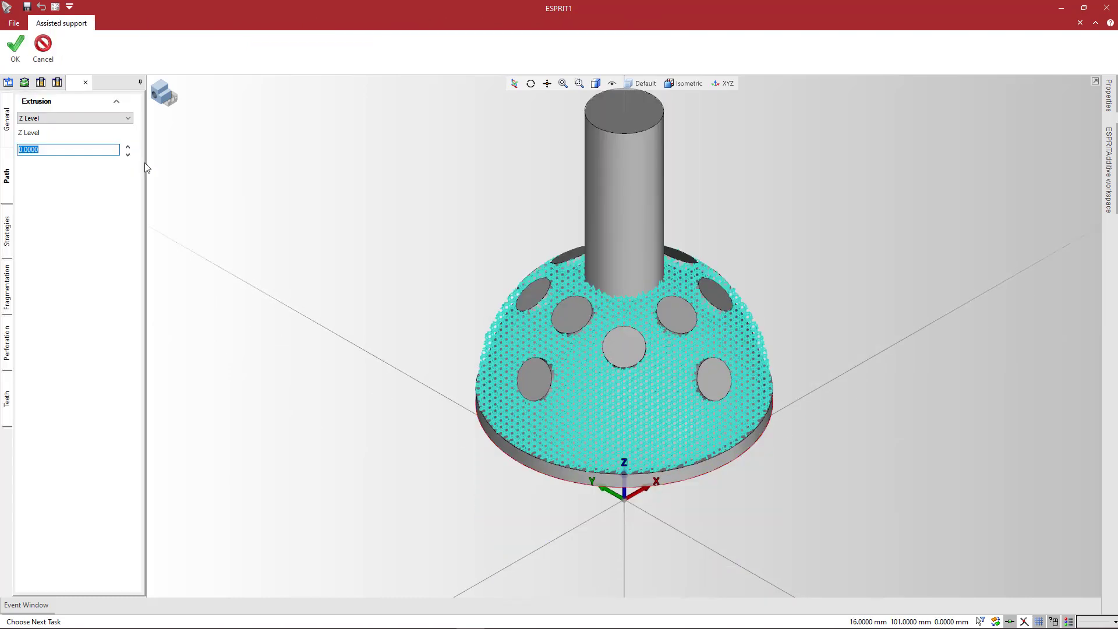
{"action": "left_click", "coordinate": [16, 47]}
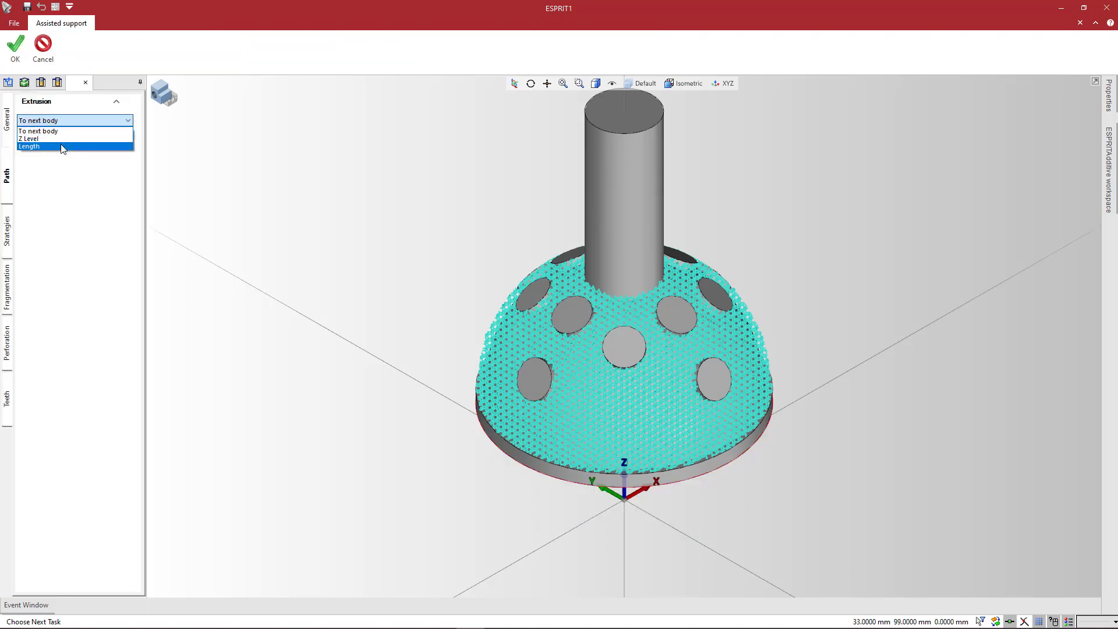
{"action": "left_click", "coordinate": [63, 145]}
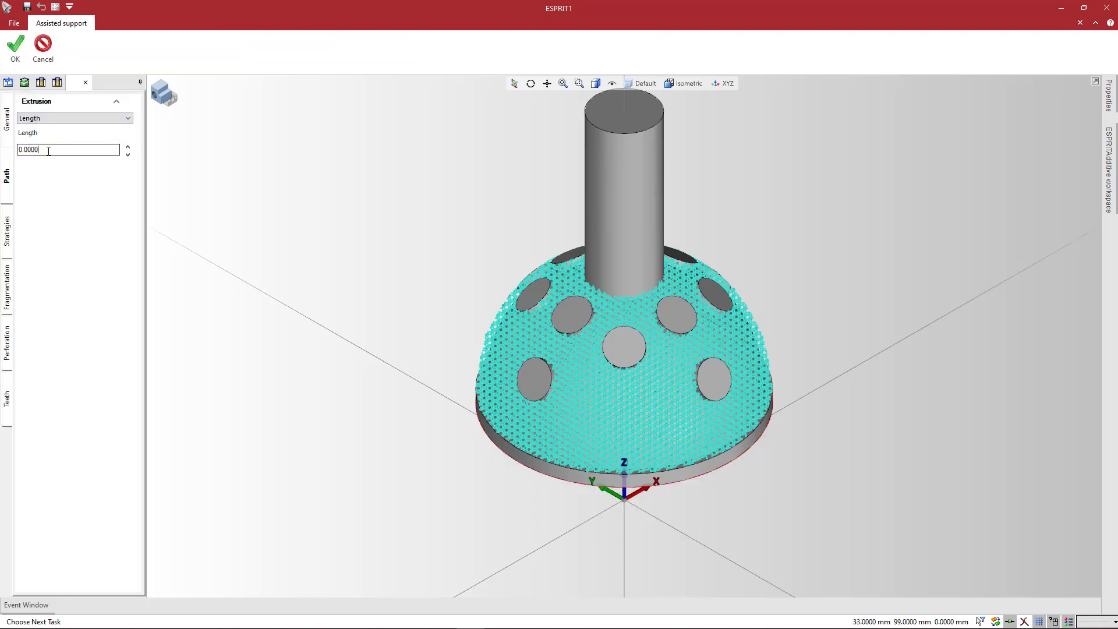
{"action": "type", "text": "12"}
{"action": "left_click", "coordinate": [18, 61]}
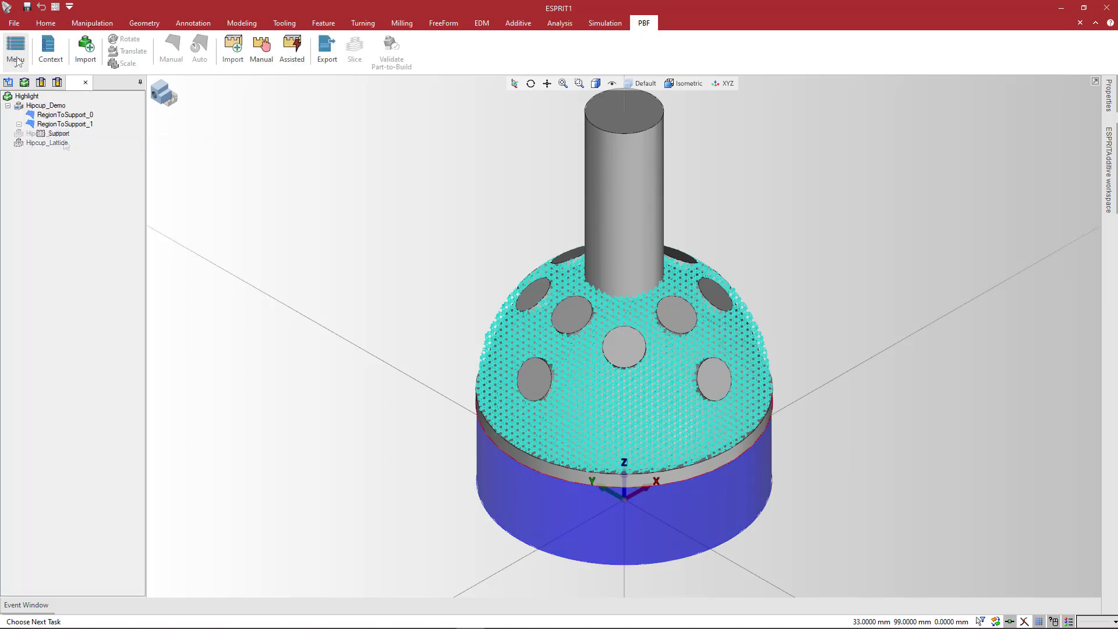
- Set Number of Contours to 2 and Other Offsets to 0.5, then regenerate the support
{"action": "left_click", "coordinate": [290, 58]}
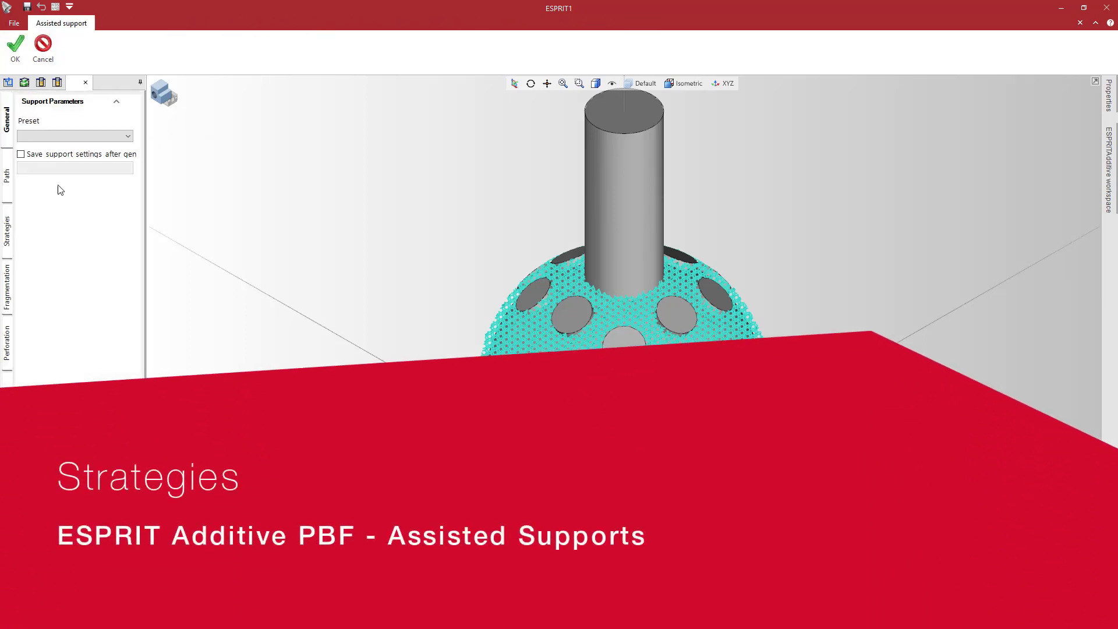
{"action": "left_click", "coordinate": [6, 228]}
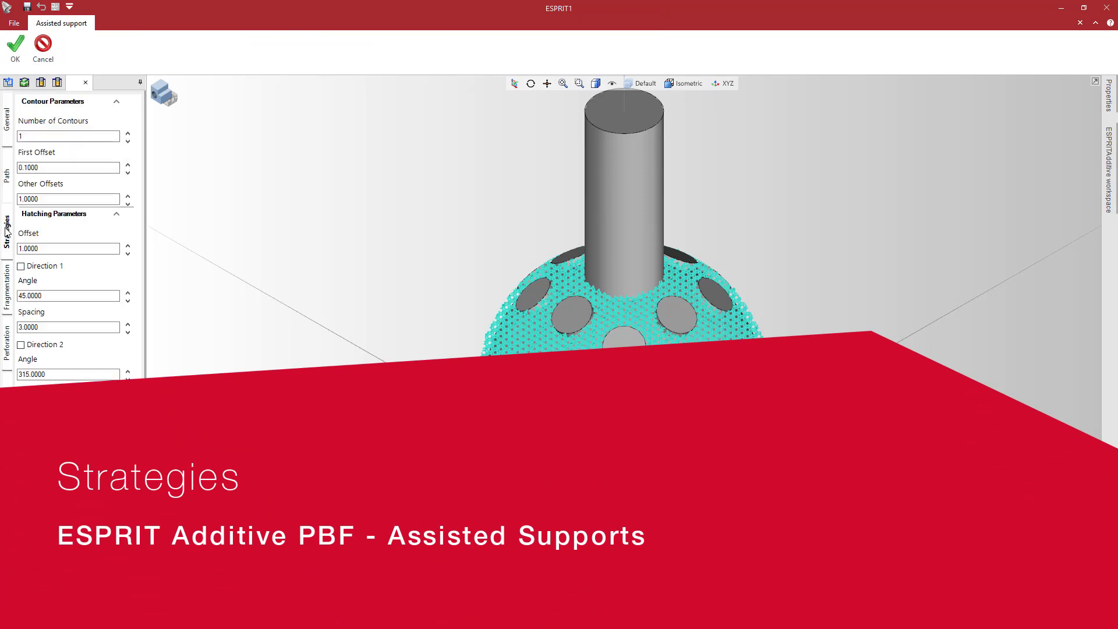
{"action": "left_click", "coordinate": [44, 134]}
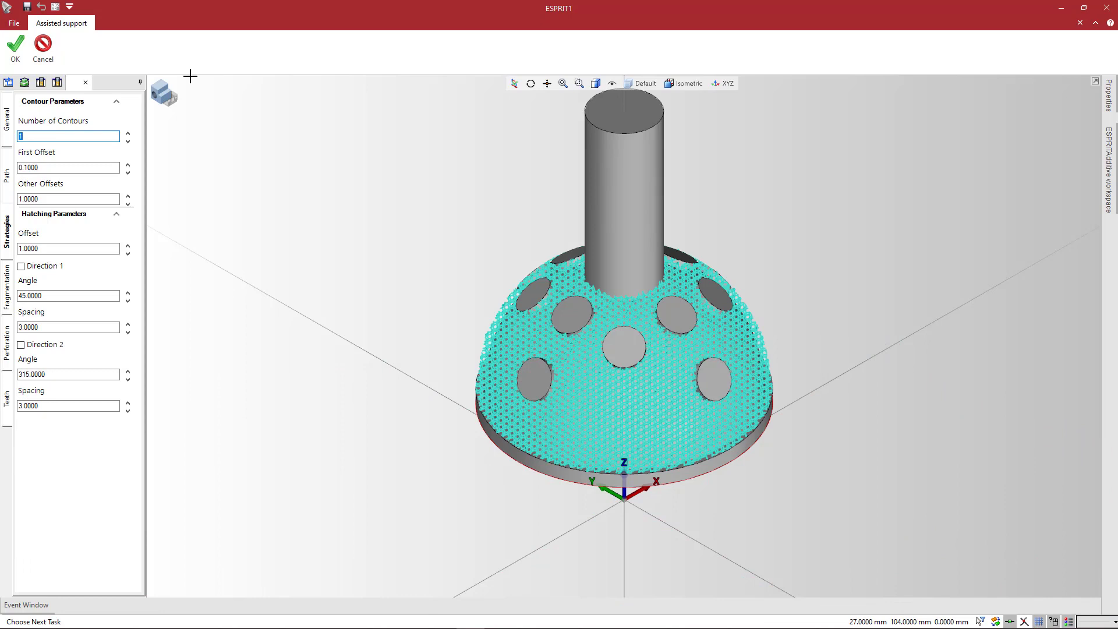
{"action": "left_click", "coordinate": [64, 198]}
{"action": "type", "text": "0.5"}
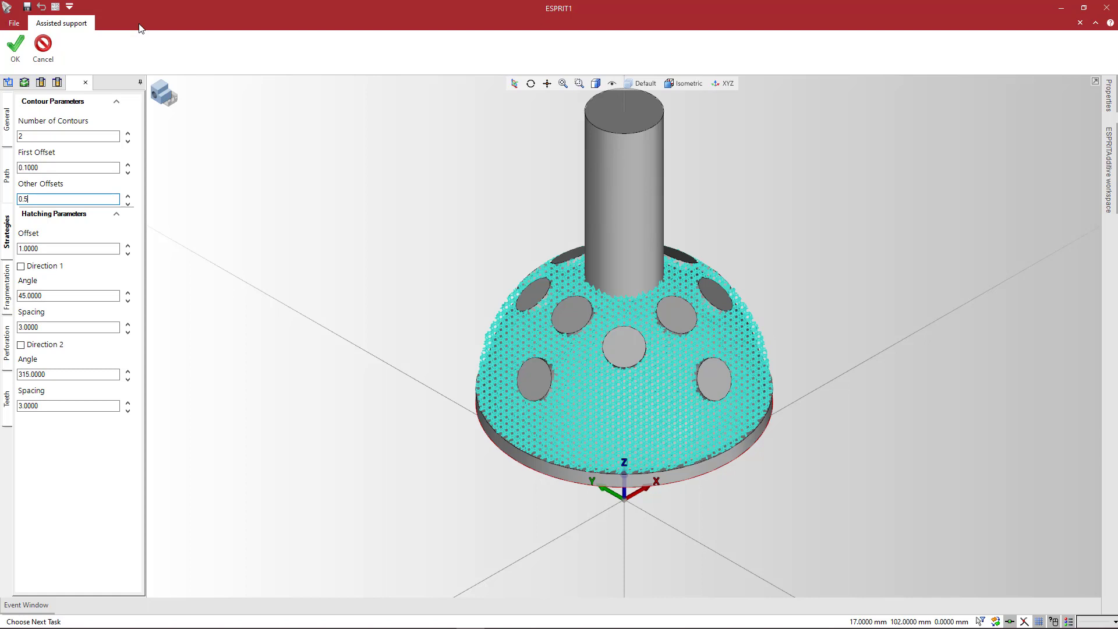
{"action": "left_click", "coordinate": [15, 45]}
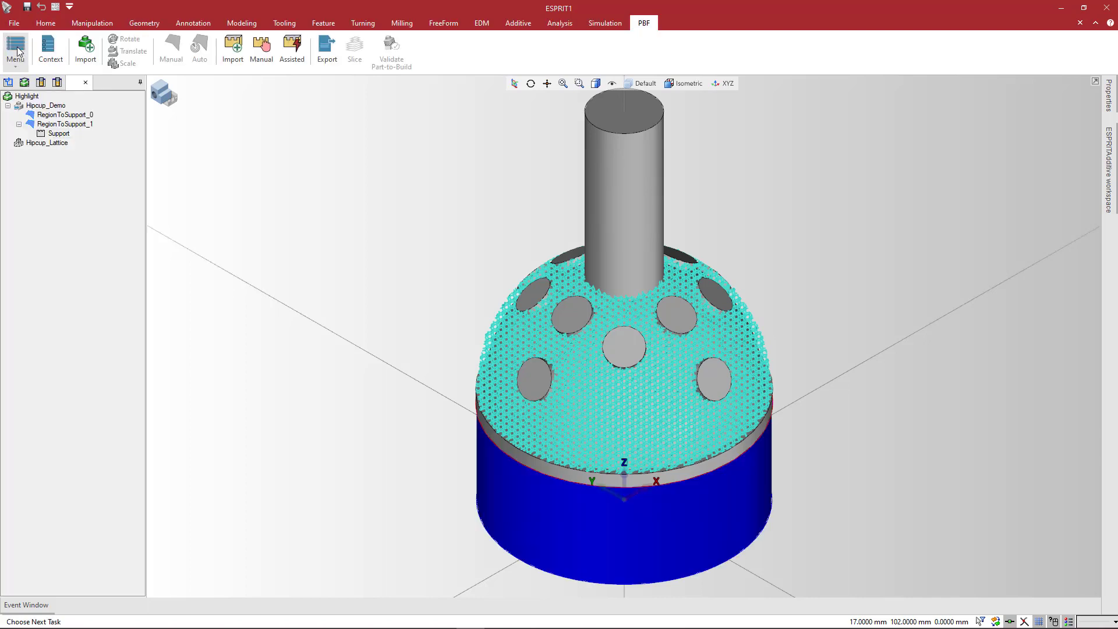
- Orbit the part to inspect the support from below, then fit it back into view
{"action": "left_click", "coordinate": [530, 83]}
{"action": "left_click_drag", "start_coordinate": [573, 448], "coordinate": [536, 450]}
{"action": "scroll", "coordinate": [525, 377], "scroll_direction": "up", "scroll_amount": 5}
{"action": "scroll", "coordinate": [537, 445], "scroll_direction": "down", "scroll_amount": 3}
{"action": "key", "text": "Escape"}
{"action": "scroll", "coordinate": [534, 441], "scroll_direction": "down", "scroll_amount": 4}
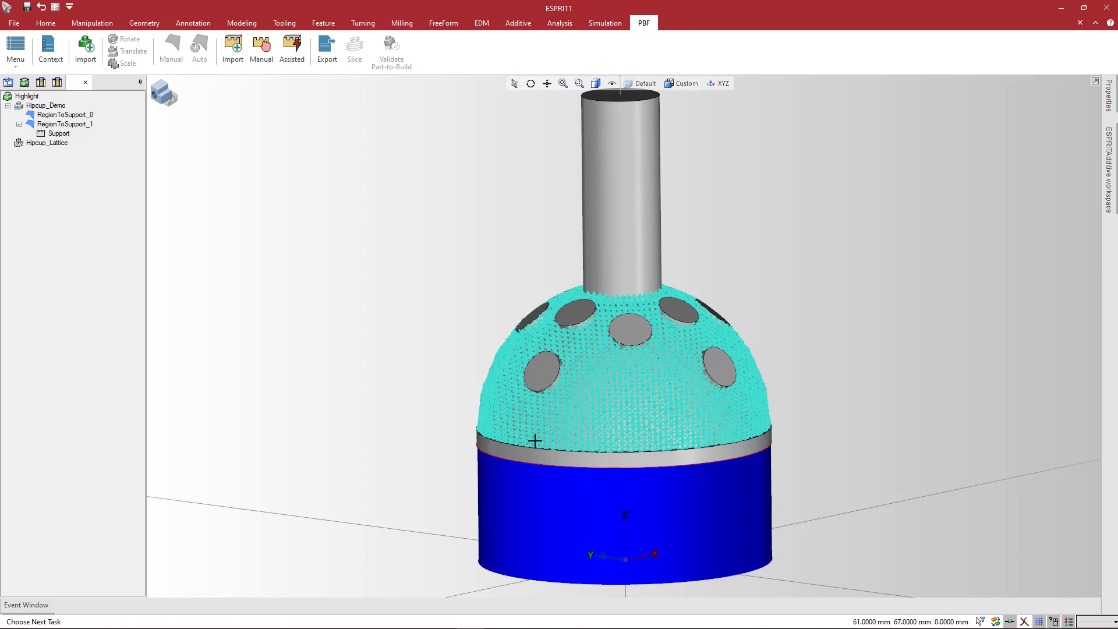
- Enable hatching in Direction 1 and Direction 2, both at spacing 1, generate it, and view the underside
{"action": "left_click", "coordinate": [530, 438]}
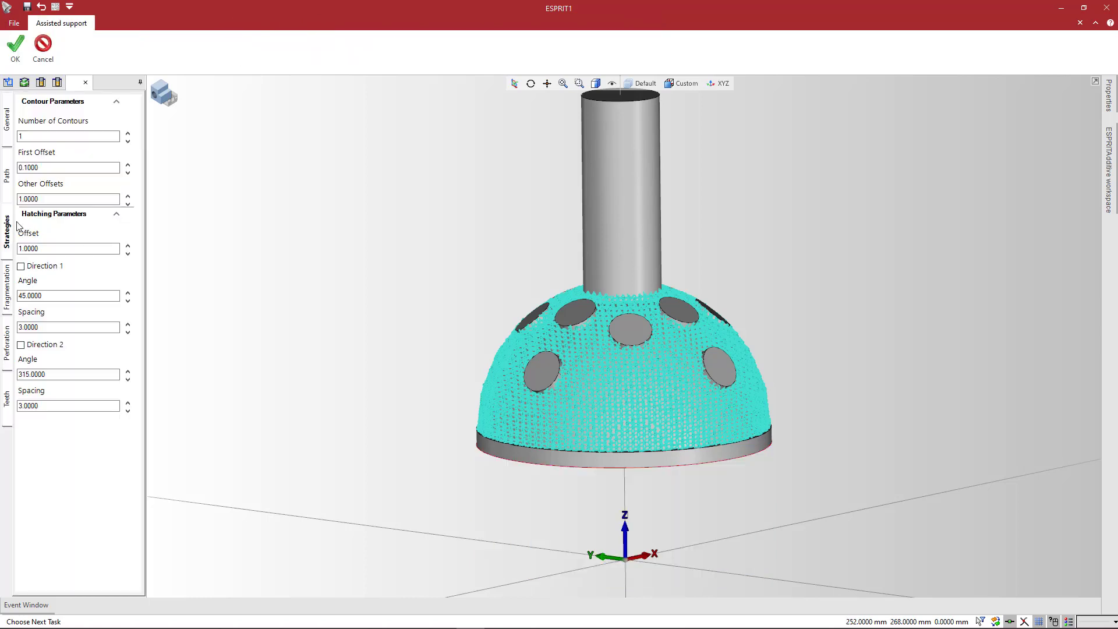
{"action": "left_click", "coordinate": [21, 267]}
{"action": "key", "text": "Tab"}
{"action": "key", "text": "Tab"}
{"action": "type", "text": "1"}
{"action": "left_click", "coordinate": [22, 345]}
{"action": "key", "text": "Tab"}
{"action": "key", "text": "Tab"}
{"action": "type", "text": "1"}
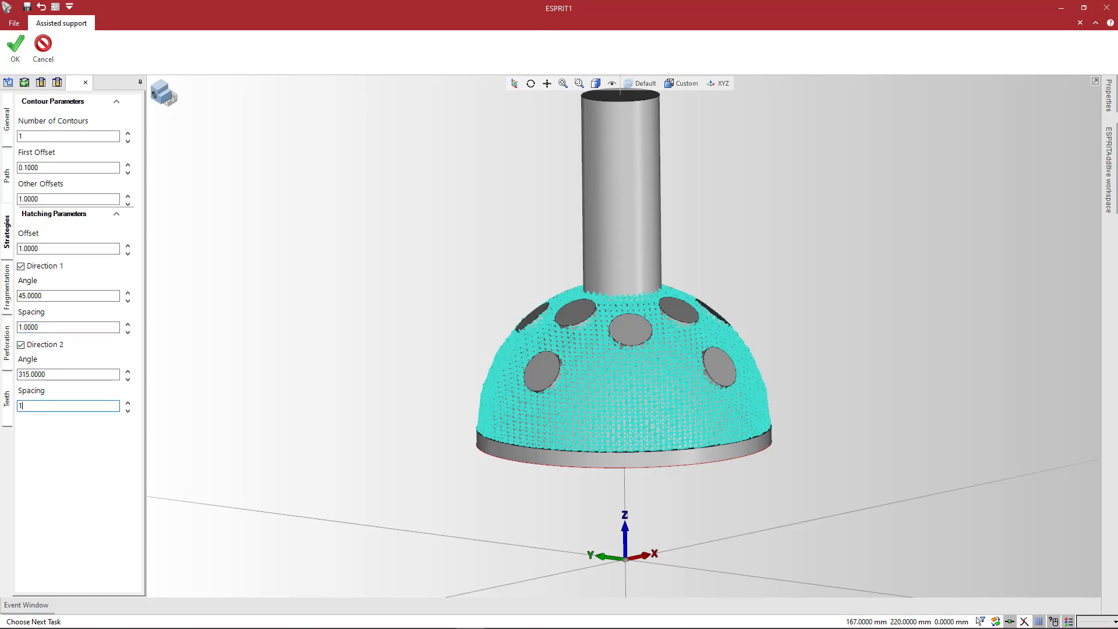
{"action": "left_click", "coordinate": [20, 49]}
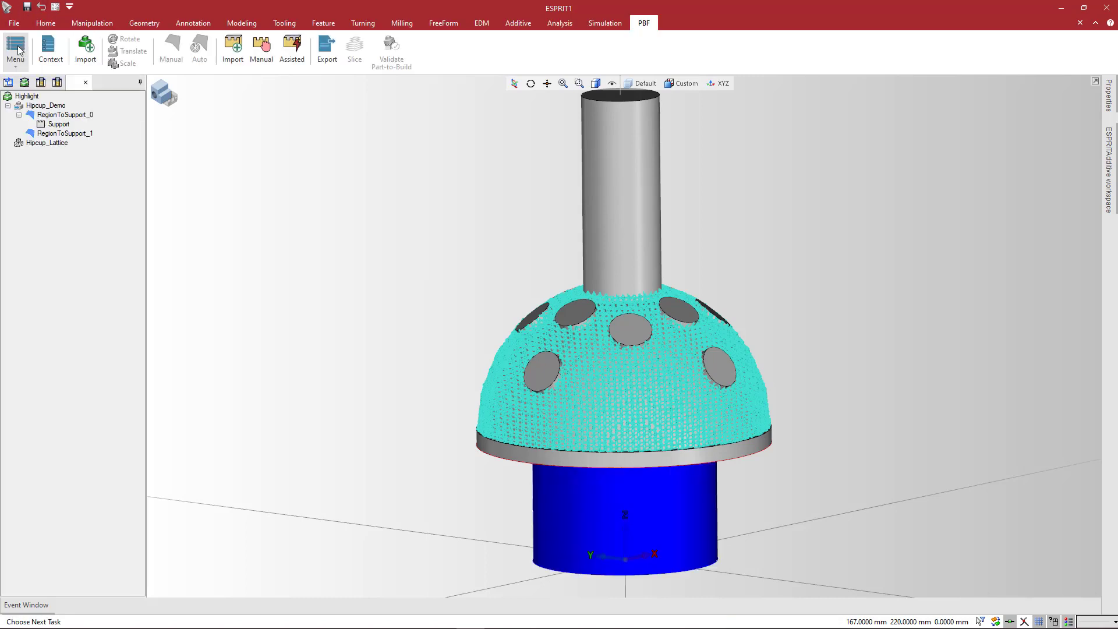
{"action": "left_click", "coordinate": [530, 84]}
{"action": "left_click_drag", "start_coordinate": [513, 490], "coordinate": [444, 190]}
- Edit the RegionToSupport_0 support to use 0 contours, then orbit back upright
{"action": "left_click", "coordinate": [68, 126]}
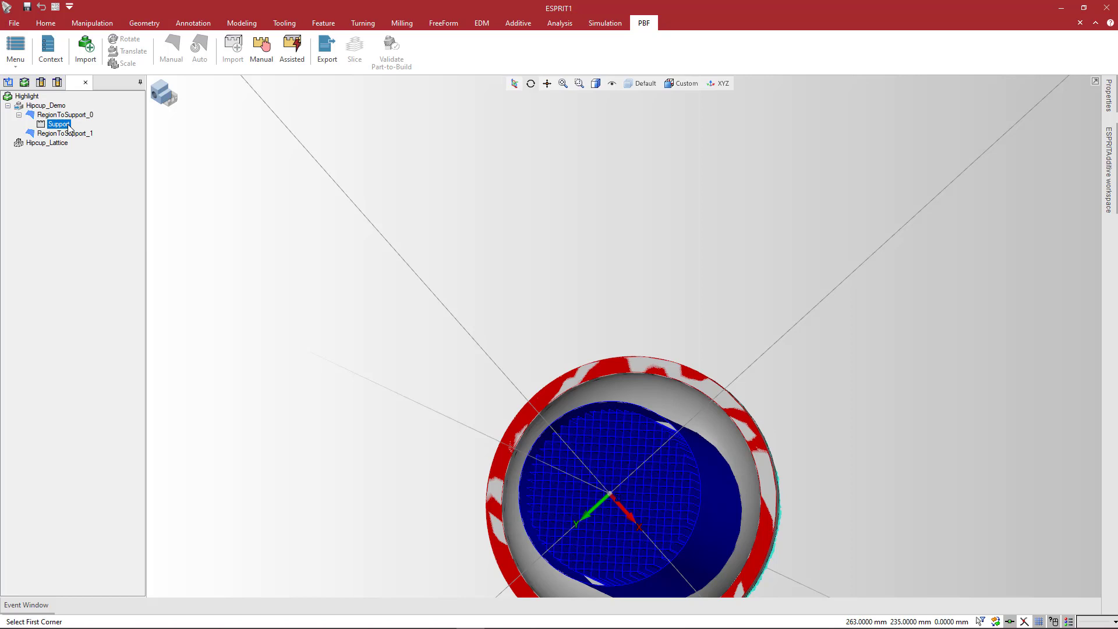
{"action": "right_click", "coordinate": [68, 125]}
{"action": "left_click", "coordinate": [93, 144]}
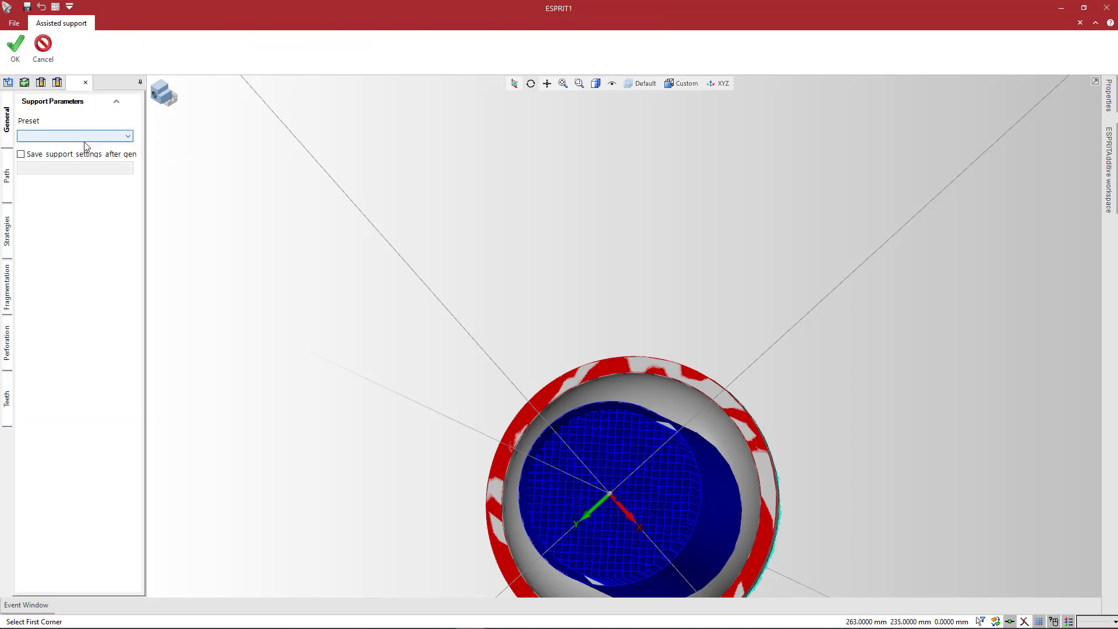
{"action": "left_click", "coordinate": [7, 233]}
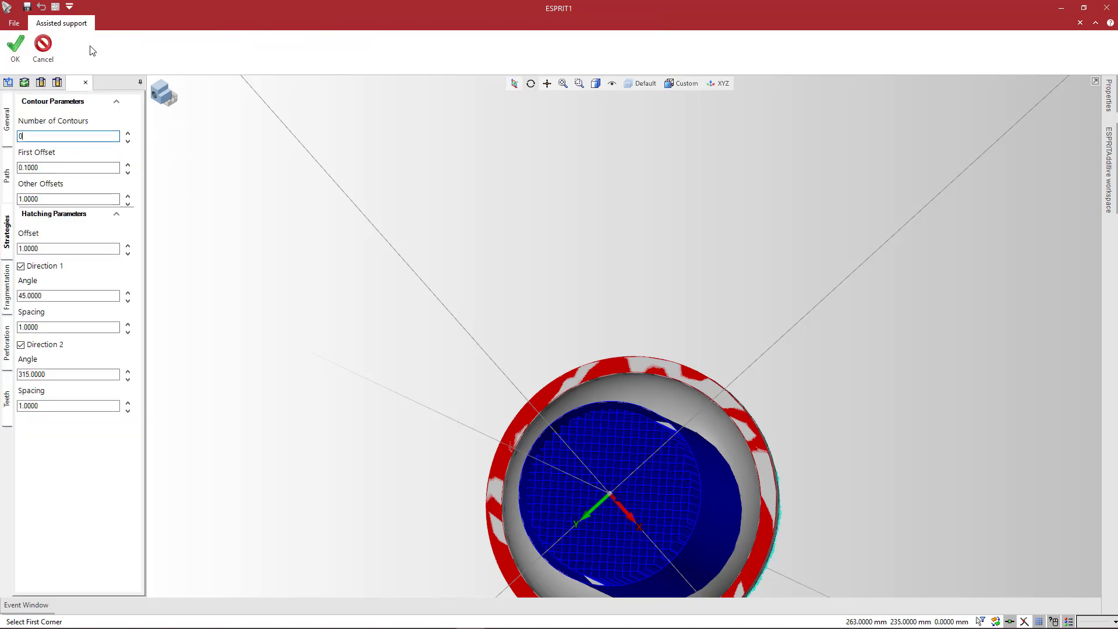
{"action": "left_click", "coordinate": [20, 62]}
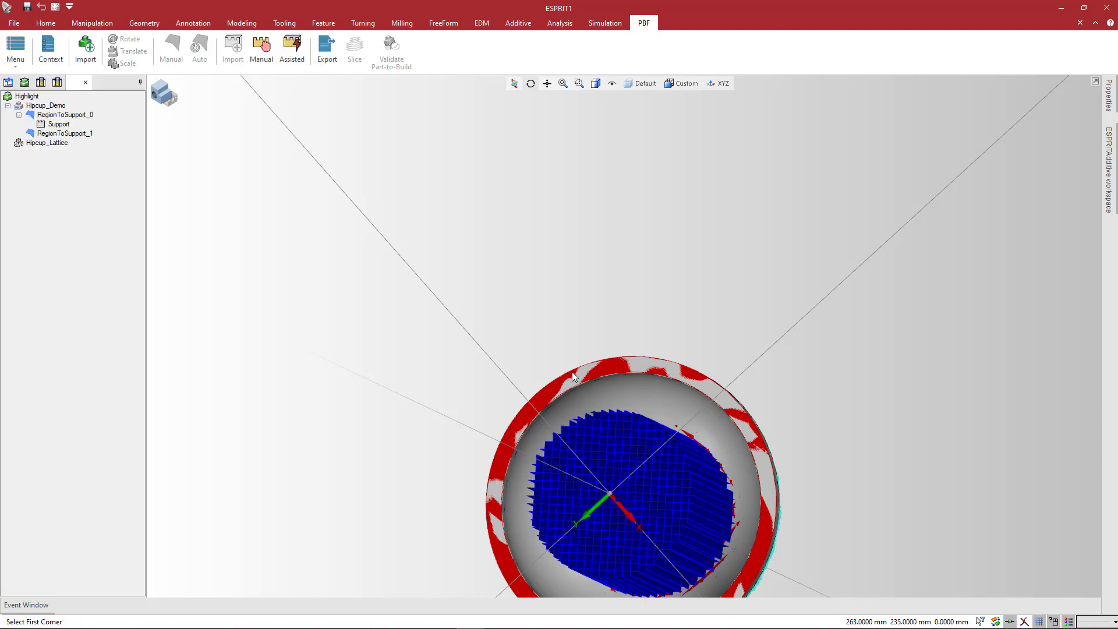
{"action": "middle_click_drag", "start_coordinate": [579, 345], "coordinate": [67, 133]}
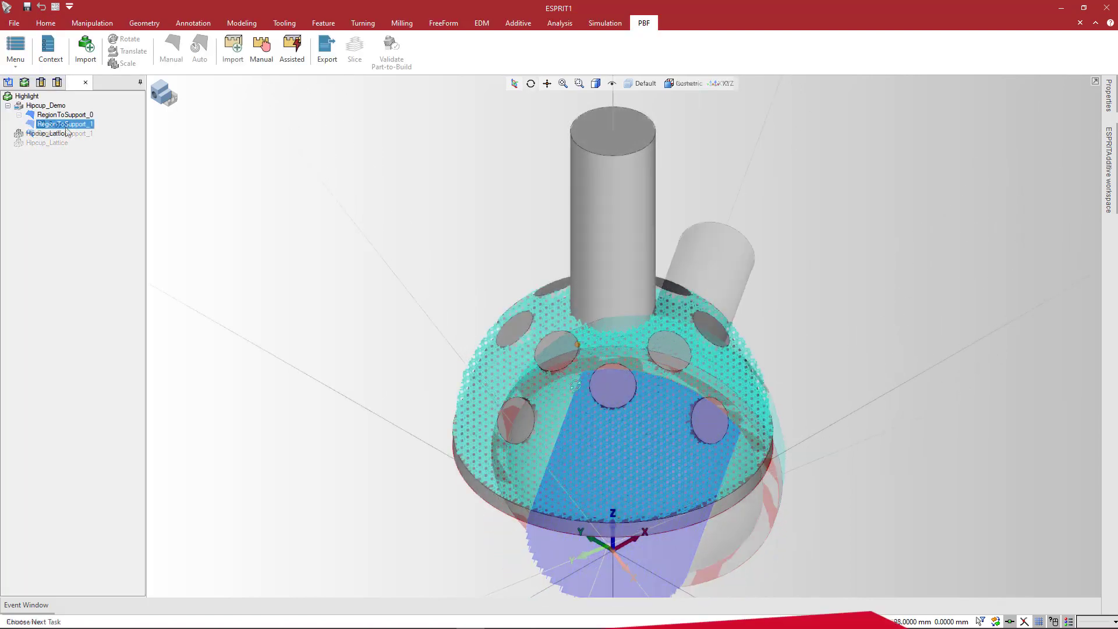
- Start an Assisted support with fragmentation: length 5, separation 0.5, along the profile
{"action": "left_click", "coordinate": [291, 51]}
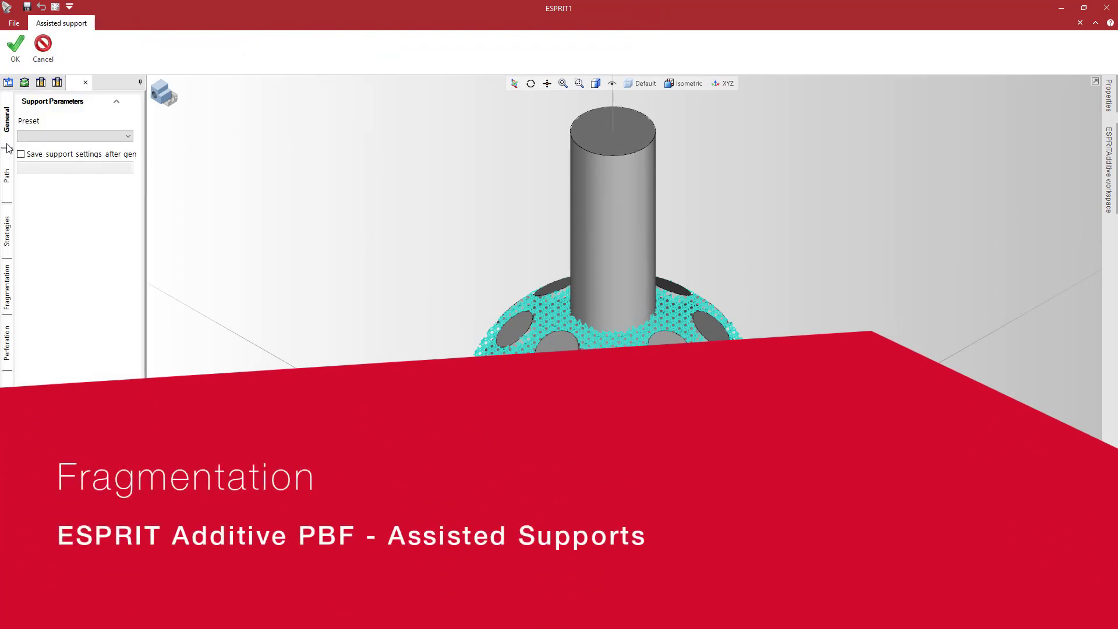
{"action": "left_click", "coordinate": [7, 286]}
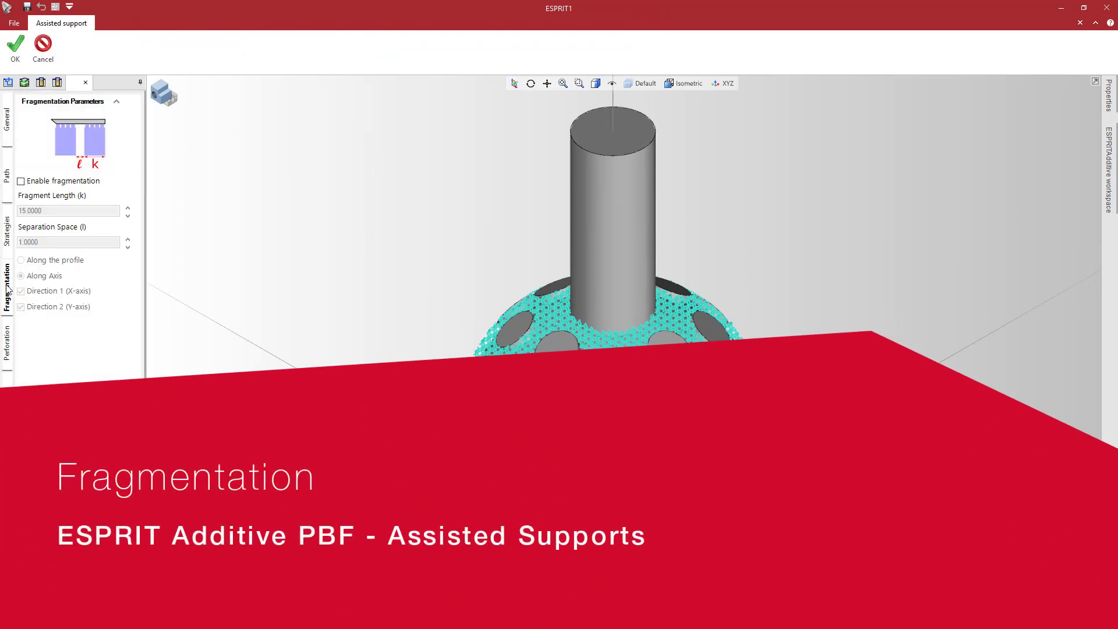
{"action": "left_click", "coordinate": [21, 181]}
{"action": "double_click", "coordinate": [40, 210]}
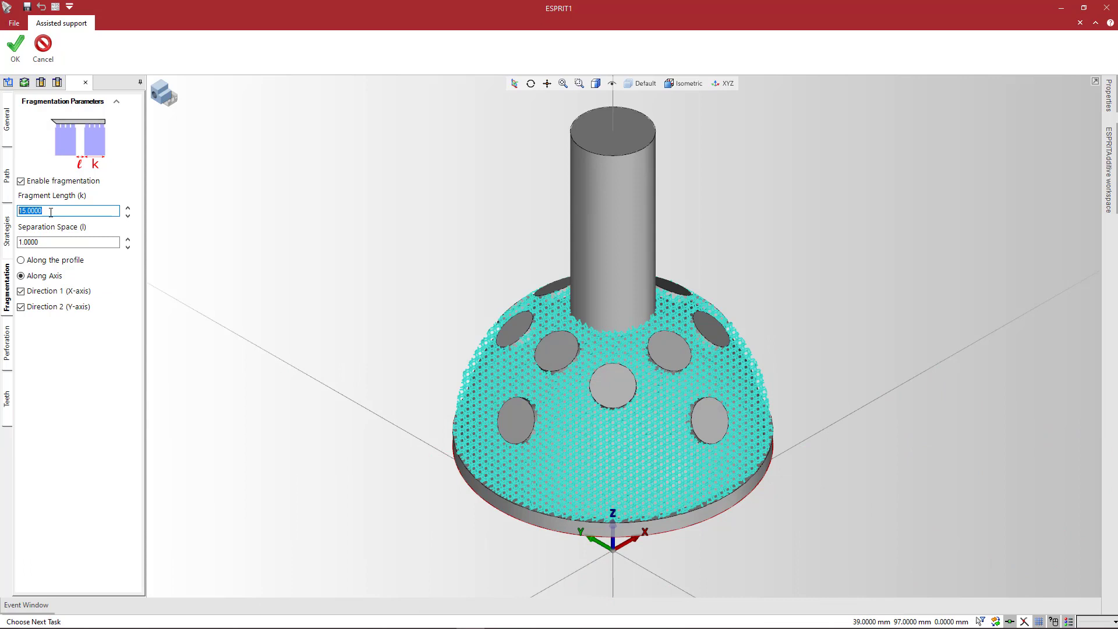
{"action": "type", "text": "5"}
{"action": "key", "text": "Tab"}
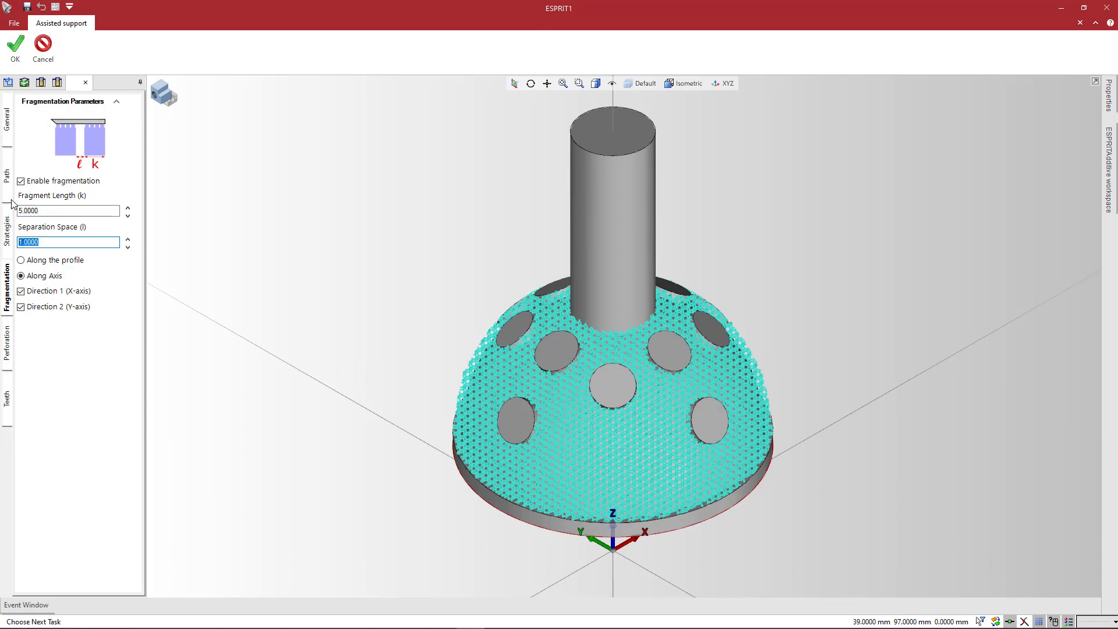
{"action": "type", "text": "0.5"}
{"action": "left_click", "coordinate": [55, 260]}
- Generate the fragmented supports and orbit the model to inspect them
{"action": "left_click", "coordinate": [7, 231]}
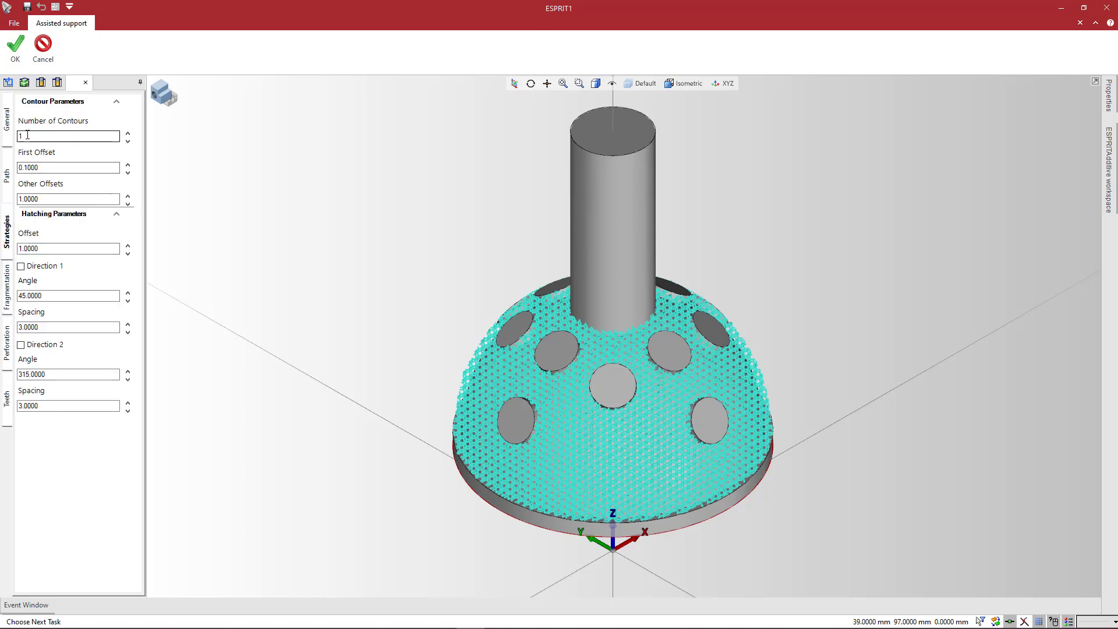
{"action": "left_click", "coordinate": [15, 46]}
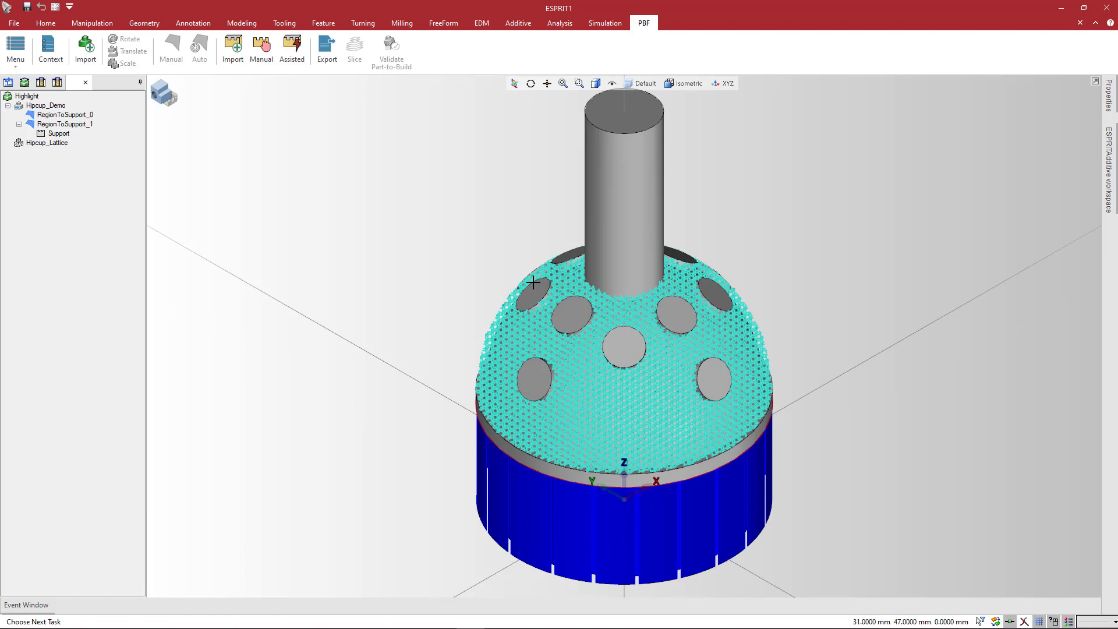
{"action": "left_click", "coordinate": [530, 83]}
{"action": "left_click_drag", "start_coordinate": [456, 268], "coordinate": [440, 245]}
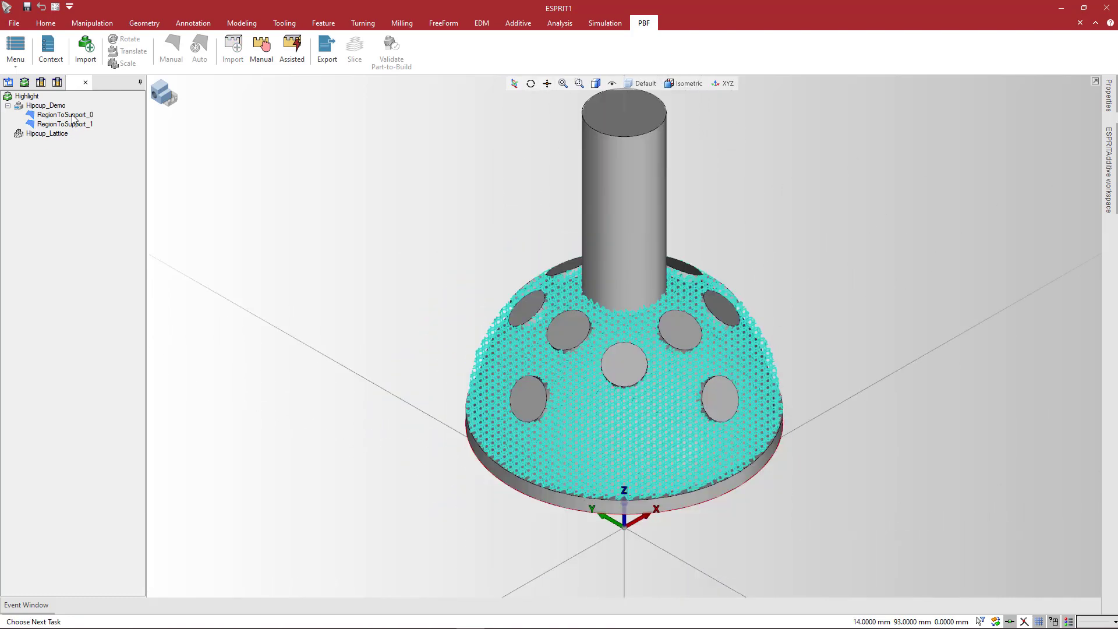
- Select RegionToSupport_0 and start an Assisted support, reviewing its Strategies settings
{"action": "left_click", "coordinate": [73, 116]}
{"action": "left_click", "coordinate": [296, 61]}
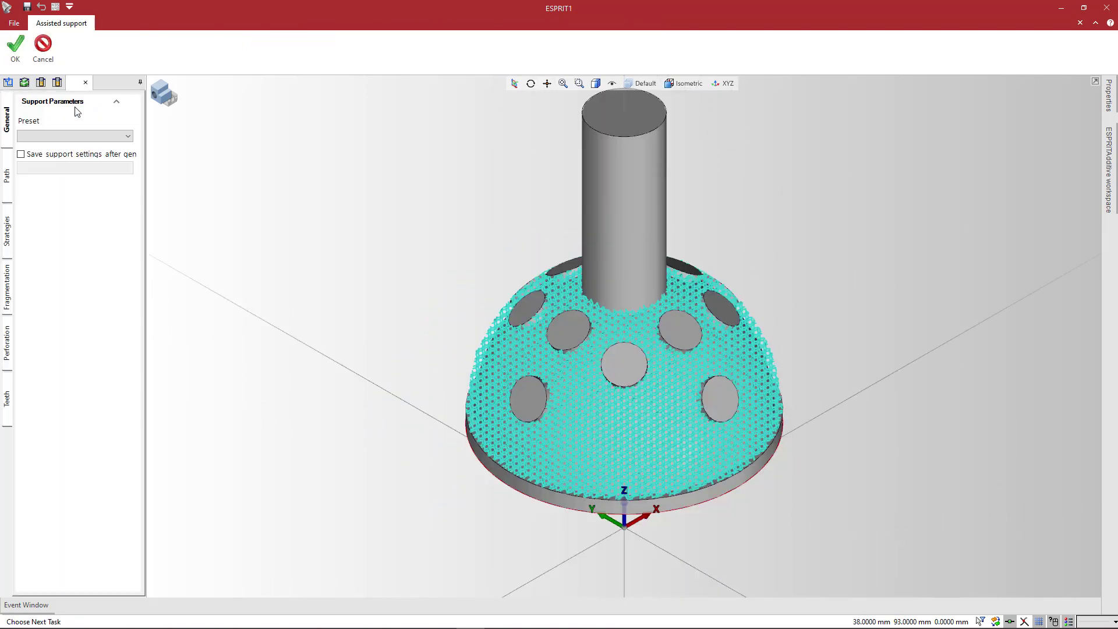
{"action": "left_click", "coordinate": [7, 231]}
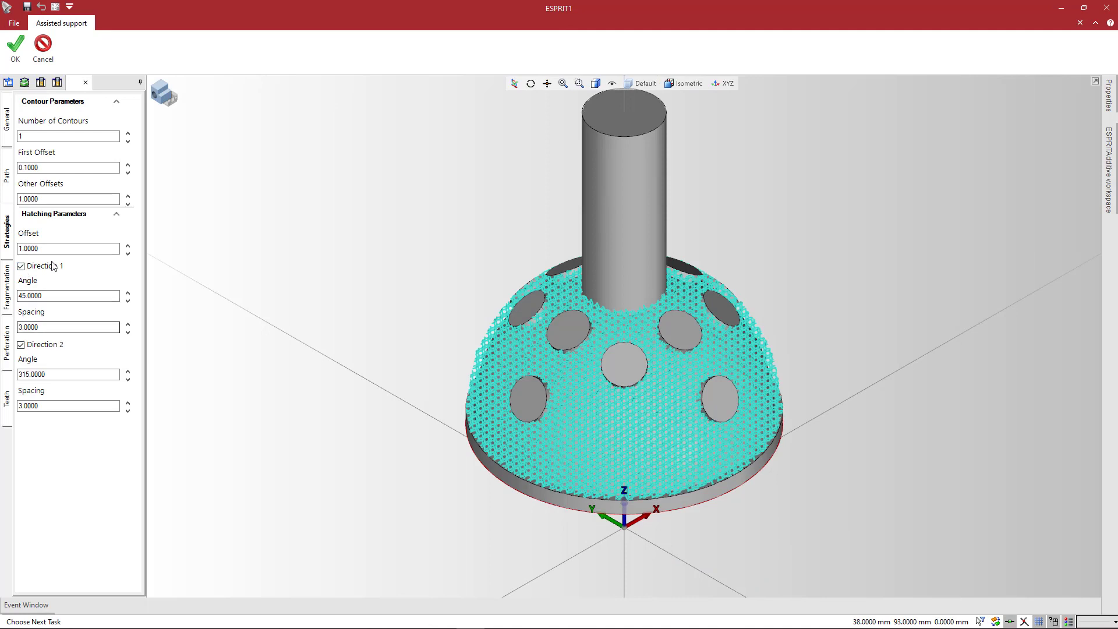
{"action": "left_click", "coordinate": [68, 135]}
- Enable fragmentation with Fragment Length 10 and Separation Space 0.4
{"action": "left_click", "coordinate": [7, 289]}
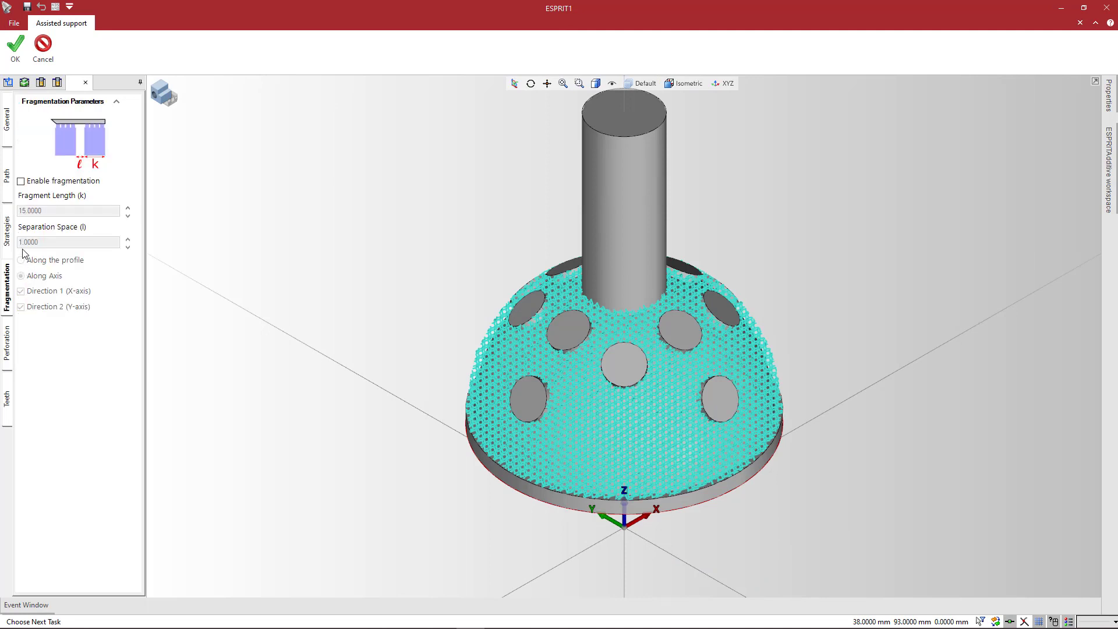
{"action": "left_click", "coordinate": [21, 181]}
{"action": "double_click", "coordinate": [41, 210]}
{"action": "type", "text": "10"}
{"action": "left_click", "coordinate": [28, 242]}
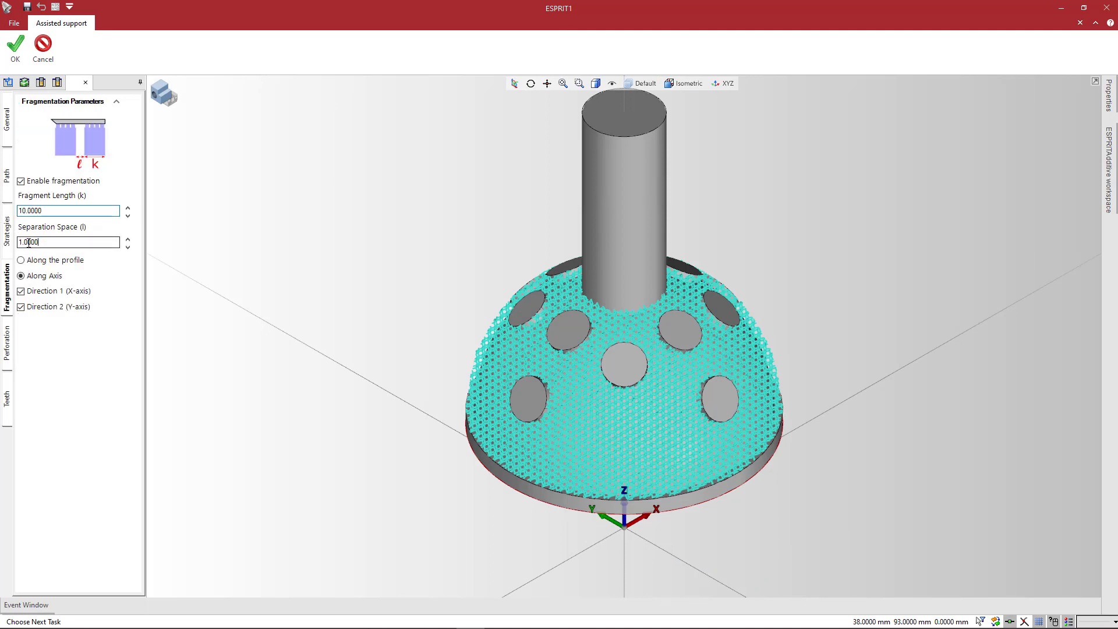
{"action": "double_click", "coordinate": [29, 242]}
{"action": "type", "text": "0.4"}
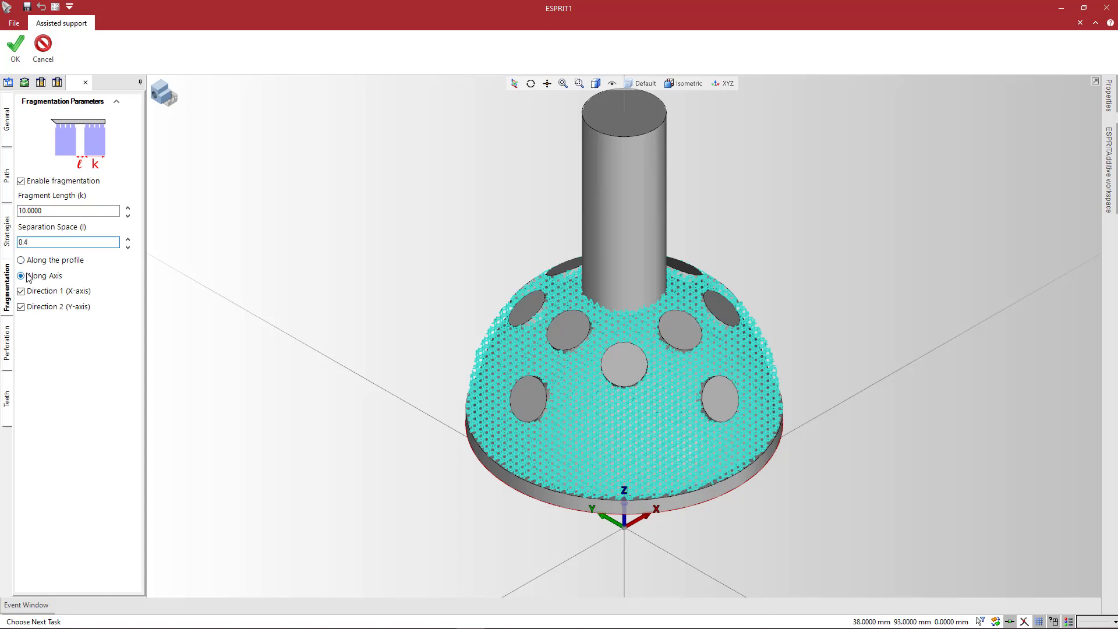
- Generate the fragmented RegionToSupport_0 support, then orbit and zoom to view its lattice from below
{"action": "left_click", "coordinate": [15, 55]}
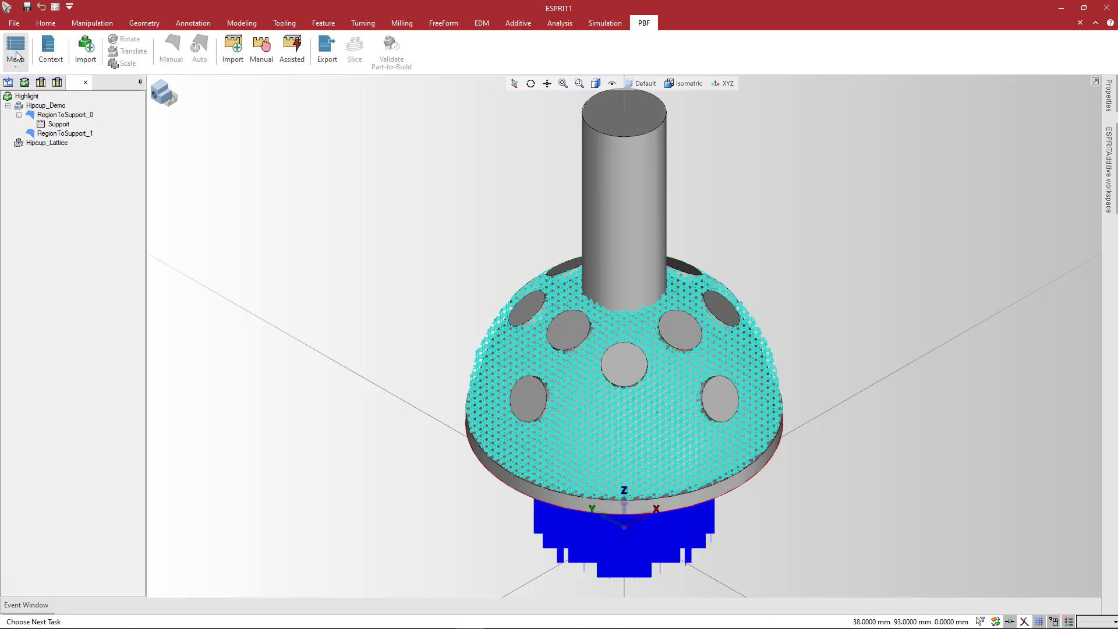
{"action": "middle_click_drag", "start_coordinate": [501, 271], "coordinate": [600, 409]}
{"action": "scroll", "coordinate": [600, 409], "scroll_direction": "up", "scroll_amount": 3}
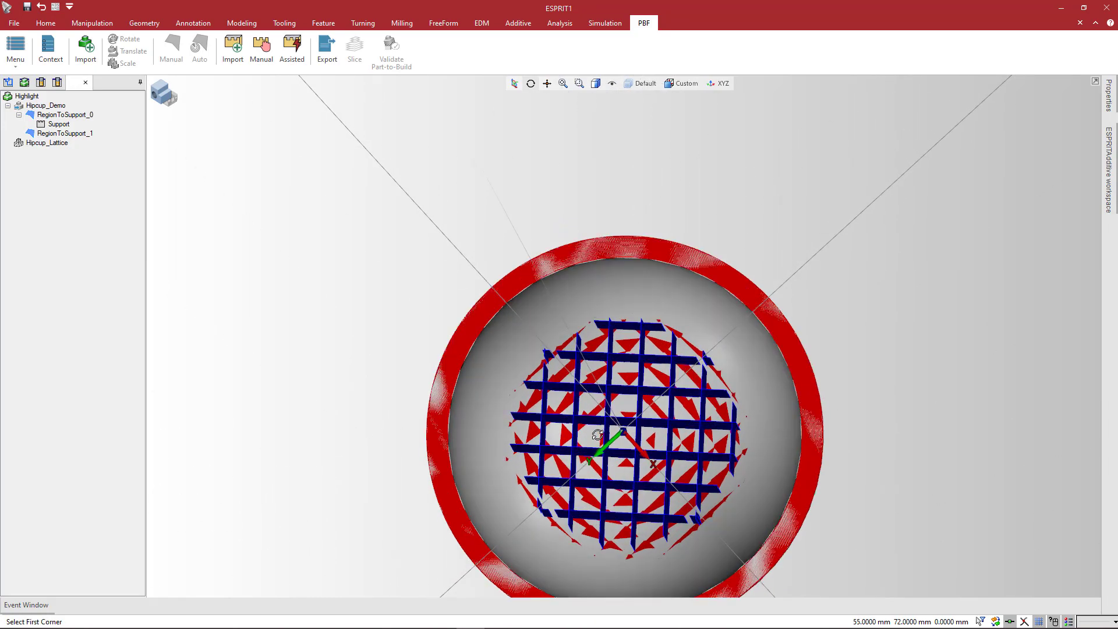
- Edit the RegionToSupport_0 support and change its Fragment Length to 5
{"action": "right_click", "coordinate": [91, 141]}
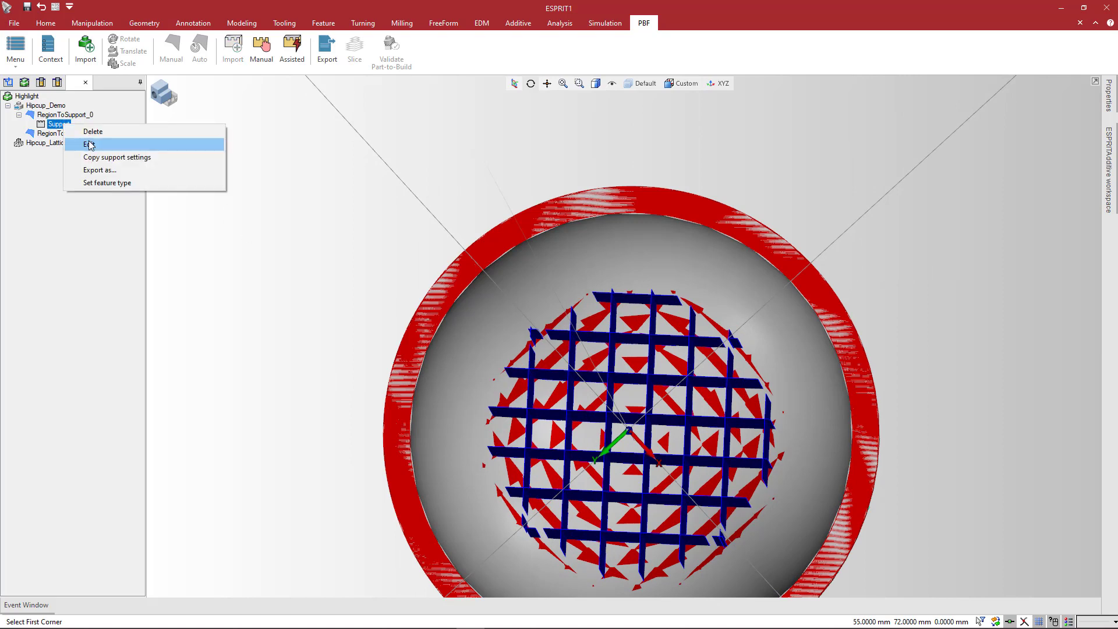
{"action": "left_click", "coordinate": [94, 142]}
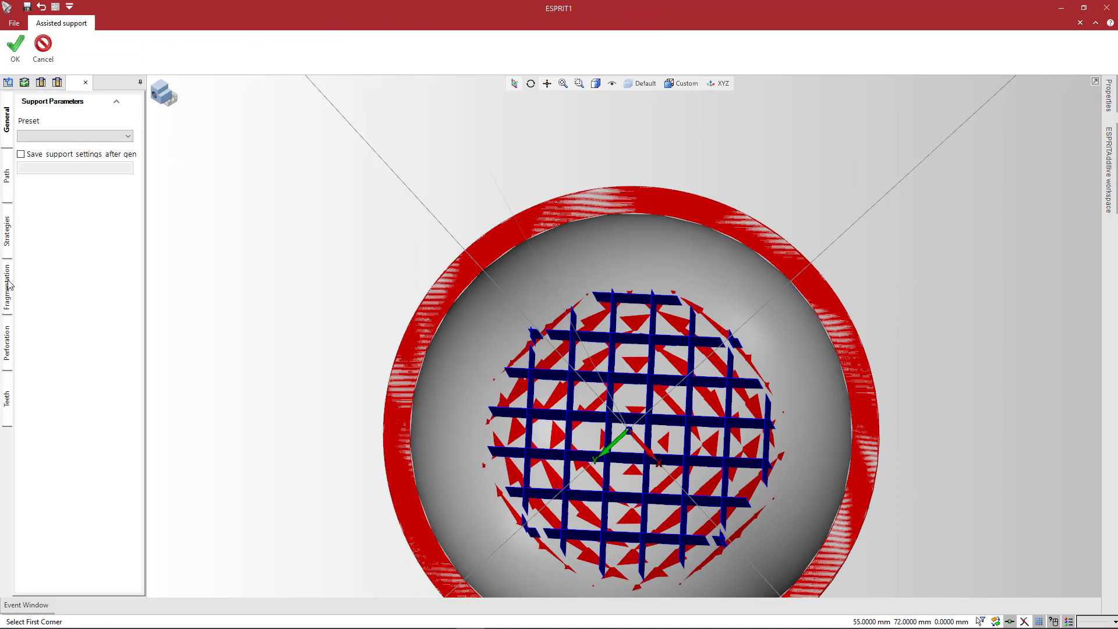
{"action": "left_click", "coordinate": [7, 286]}
{"action": "type", "text": "5"}
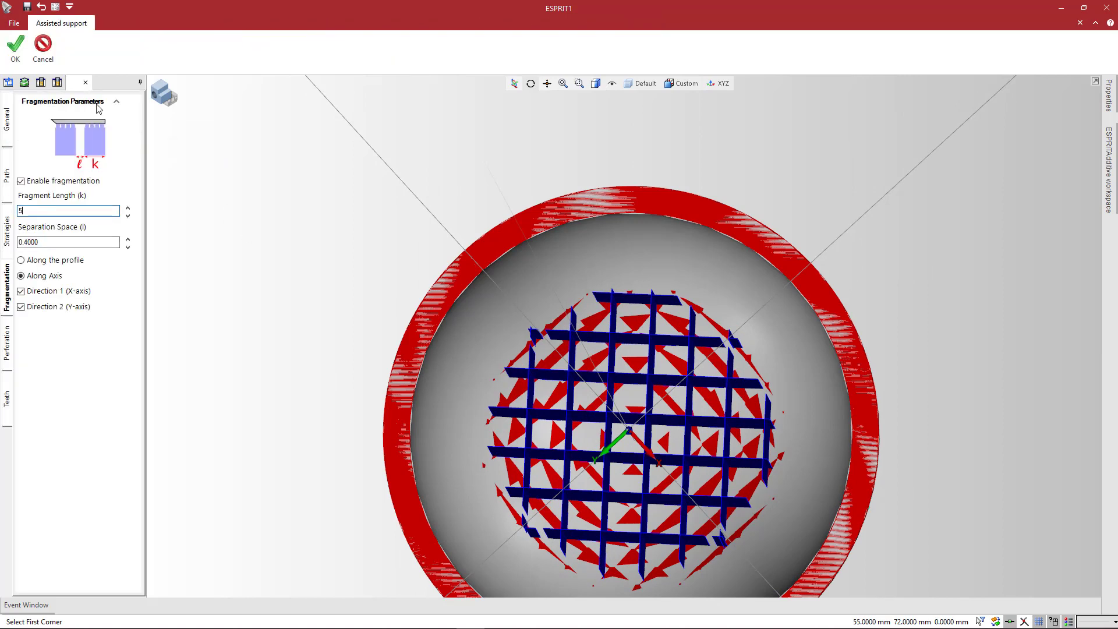
{"action": "left_click", "coordinate": [17, 53]}
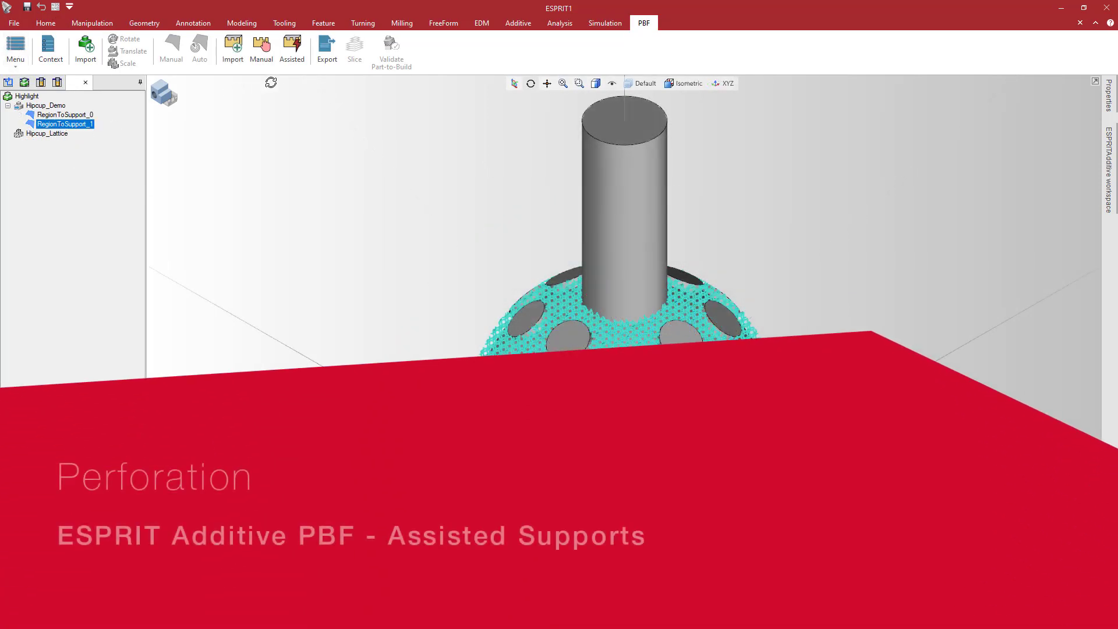
- Start a new Assisted support and enable perforation with 1 × 1 holes
{"action": "left_click", "coordinate": [292, 50]}
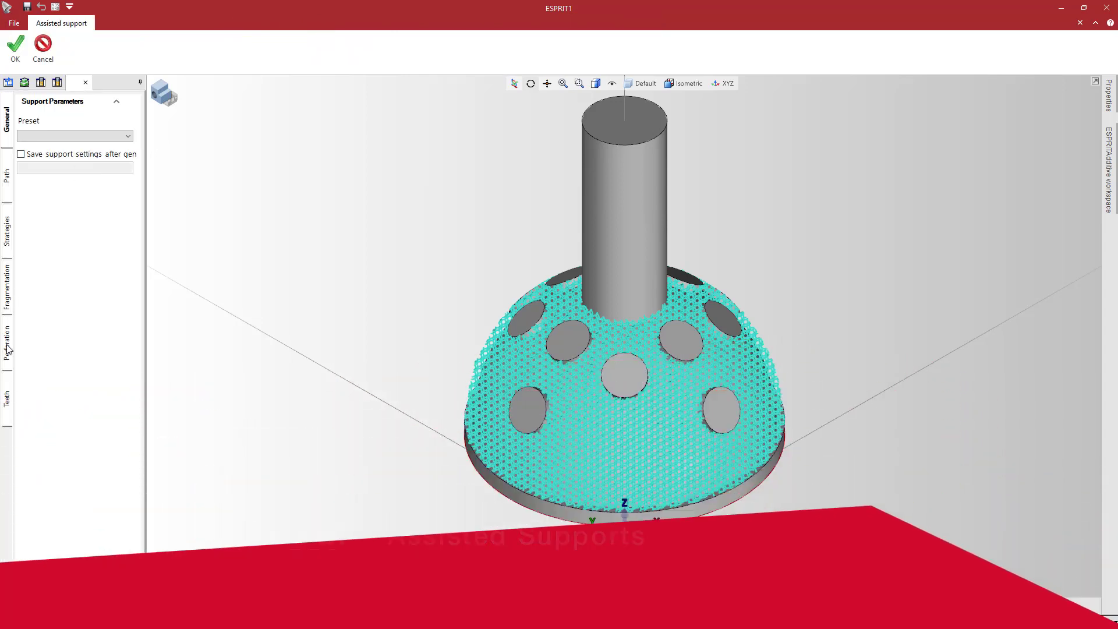
{"action": "left_click", "coordinate": [8, 349]}
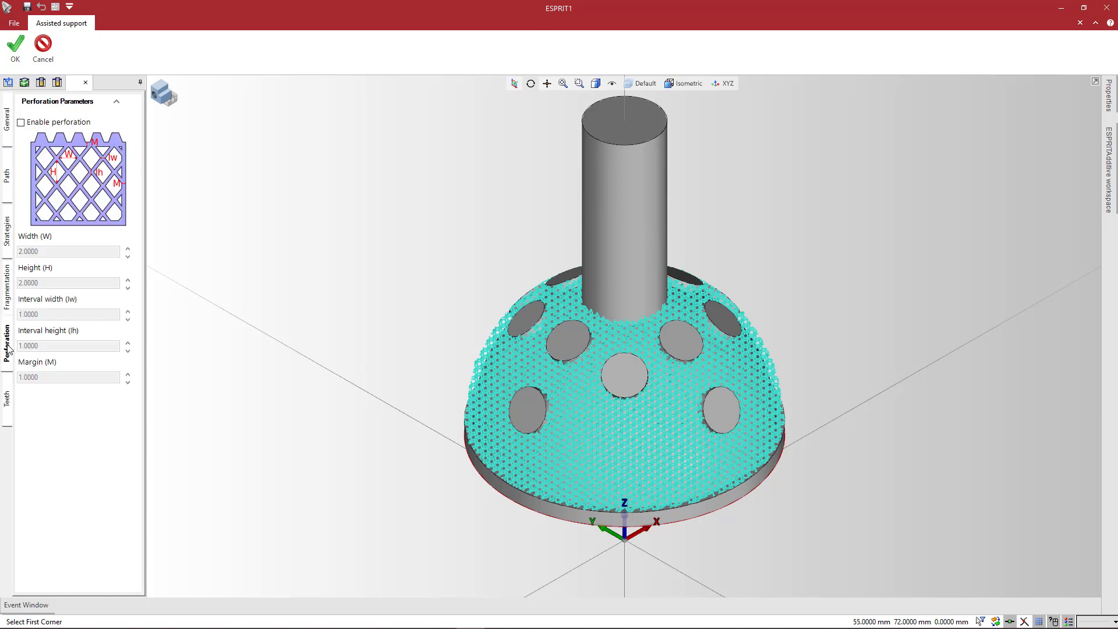
{"action": "left_click", "coordinate": [20, 122]}
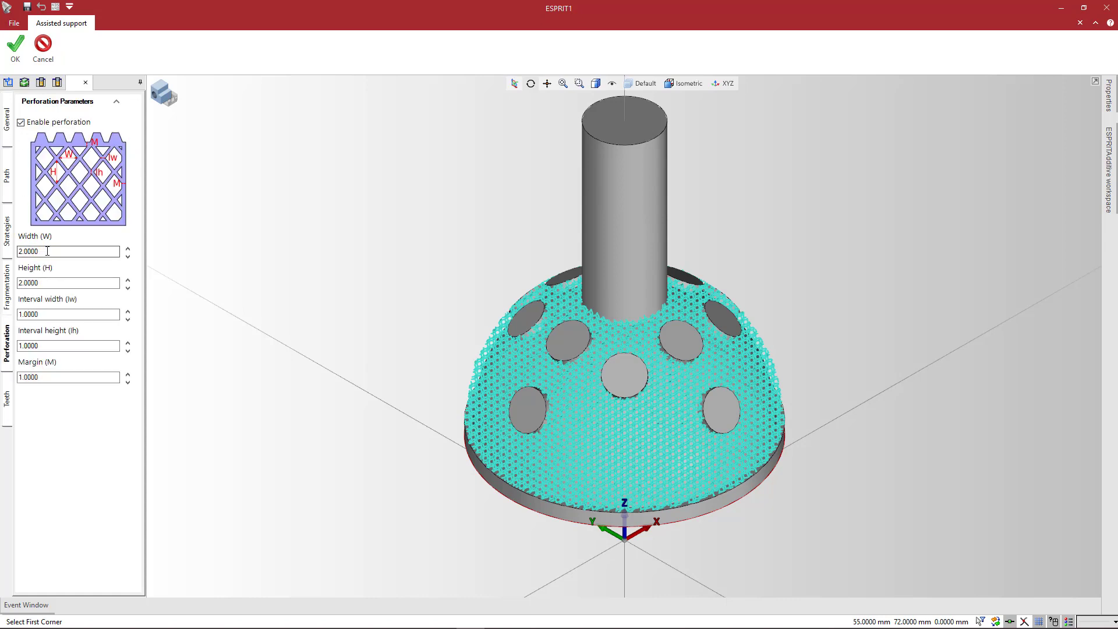
{"action": "double_click", "coordinate": [48, 251]}
{"action": "type", "text": "1"}
{"action": "key", "text": "Tab"}
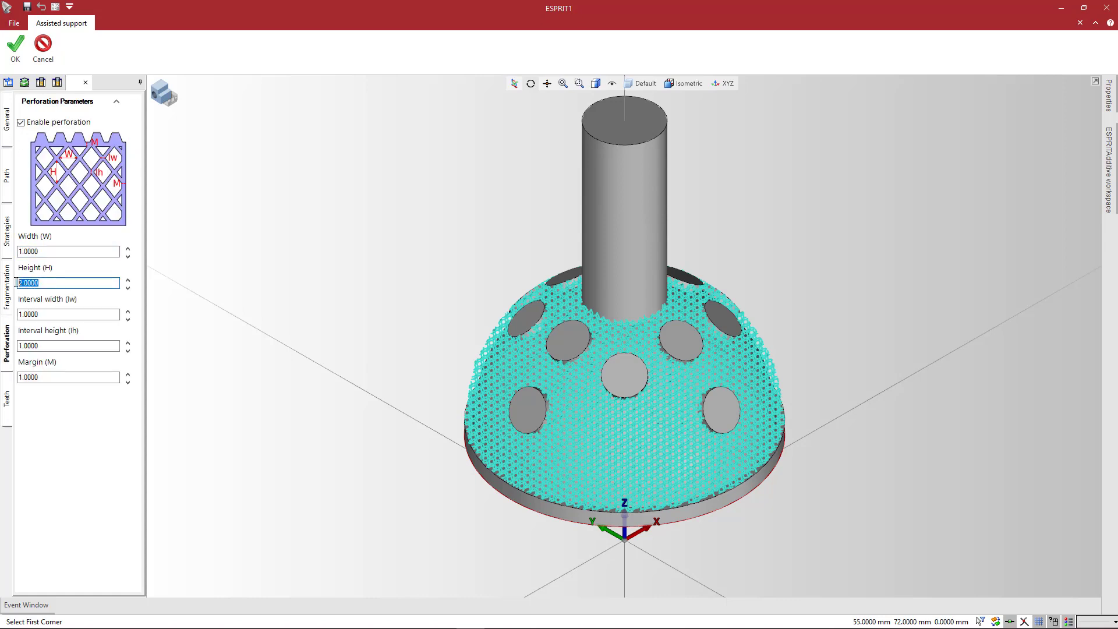
{"action": "type", "text": "1"}
- Set both perforation intervals to 0.5, generate the support, and orbit around it
{"action": "key", "text": "Tab"}
{"action": "type", "text": "0.5"}
{"action": "key", "text": "Tab"}
{"action": "type", "text": "0."}
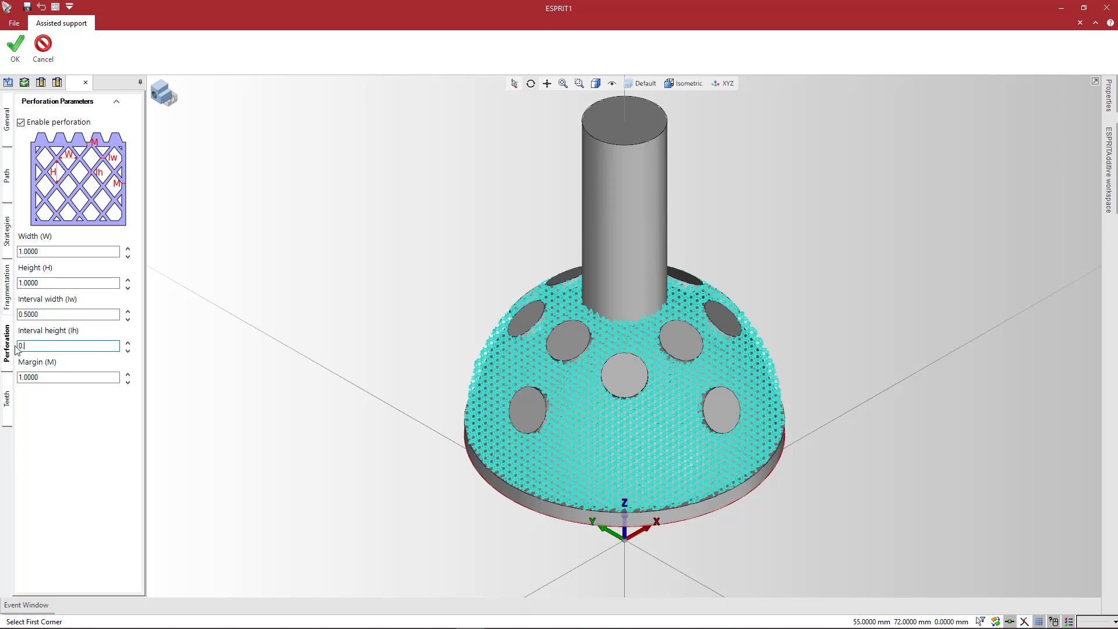
{"action": "left_click", "coordinate": [15, 52]}
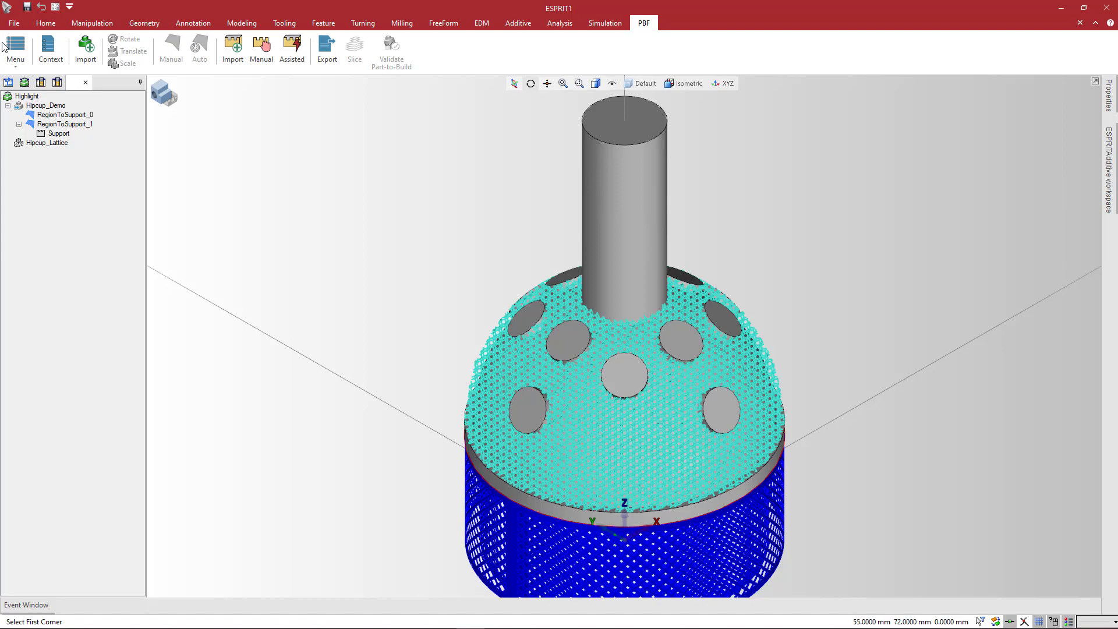
{"action": "middle_click_drag", "start_coordinate": [384, 431], "coordinate": [417, 414]}
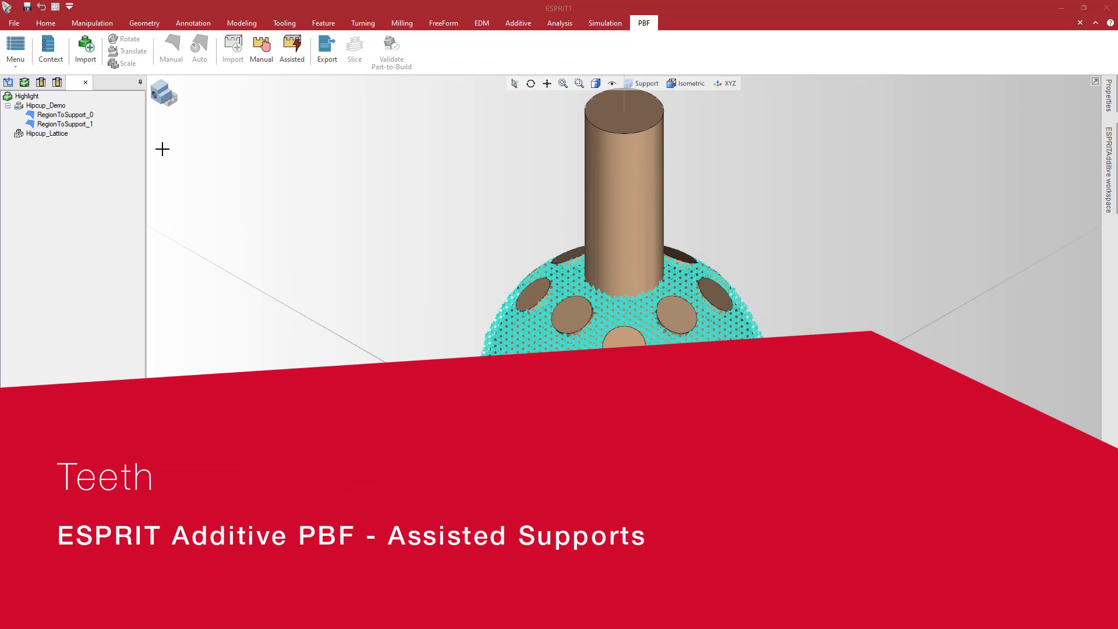
- Start an assisted support on RegionToSupport_1 with upper teeth enabled
{"action": "left_click", "coordinate": [90, 125]}
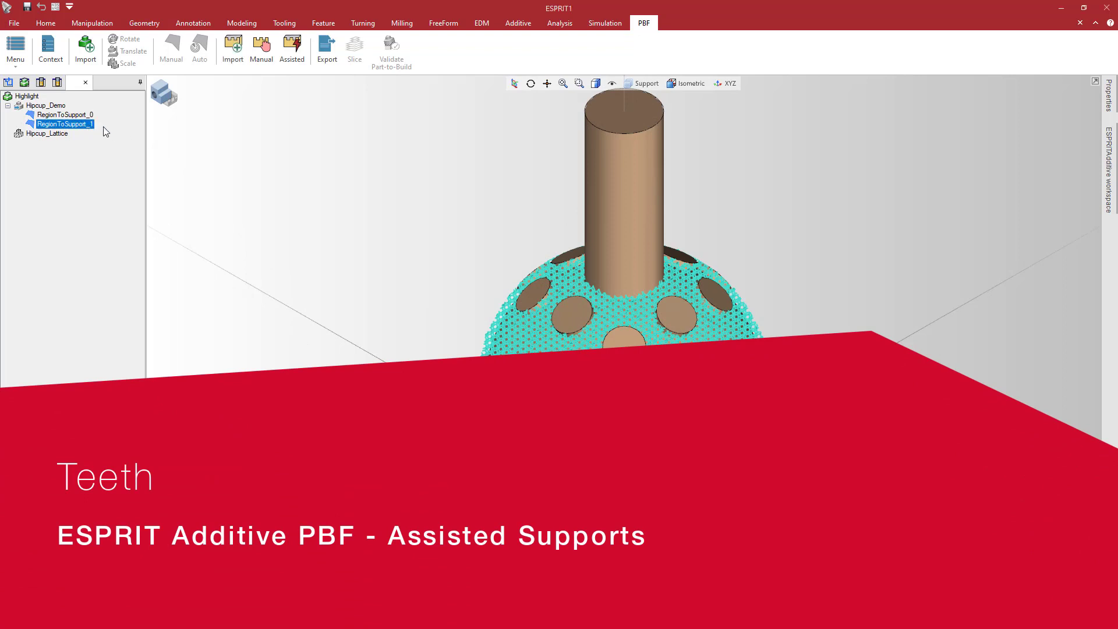
{"action": "left_click", "coordinate": [292, 60]}
{"action": "left_click", "coordinate": [7, 402]}
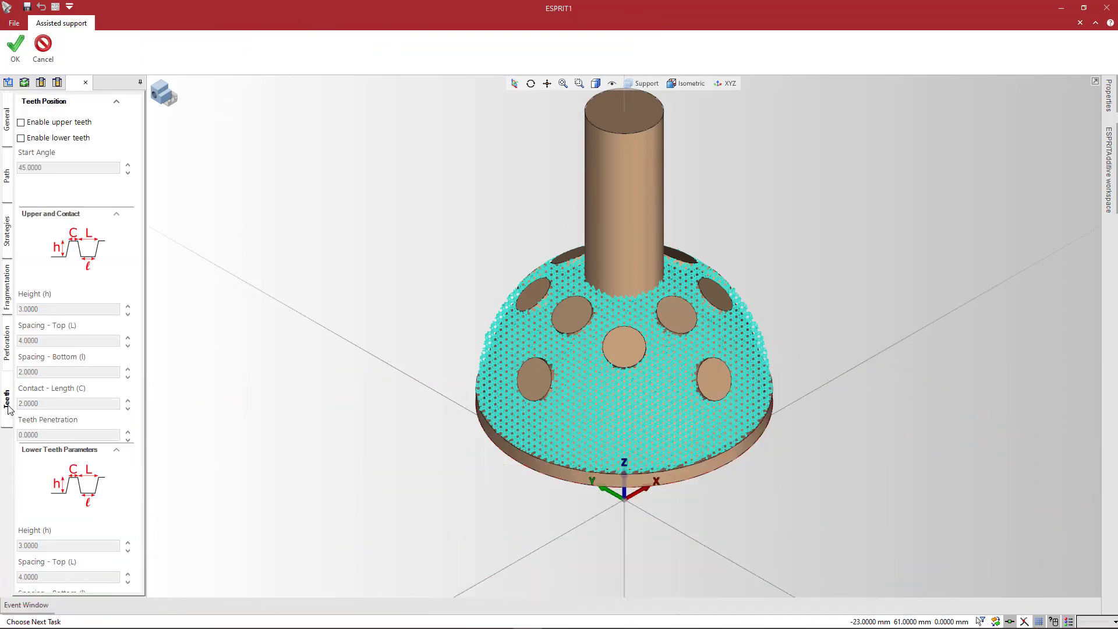
{"action": "left_click", "coordinate": [21, 122]}
- Set teeth height 1, top spacing 1, bottom spacing 0.1, contact length 0.1, penetration 1, and generate
{"action": "left_click", "coordinate": [75, 309]}
{"action": "type", "text": "1"}
{"action": "key", "text": "Tab"}
{"action": "type", "text": "1"}
{"action": "key", "text": "Tab"}
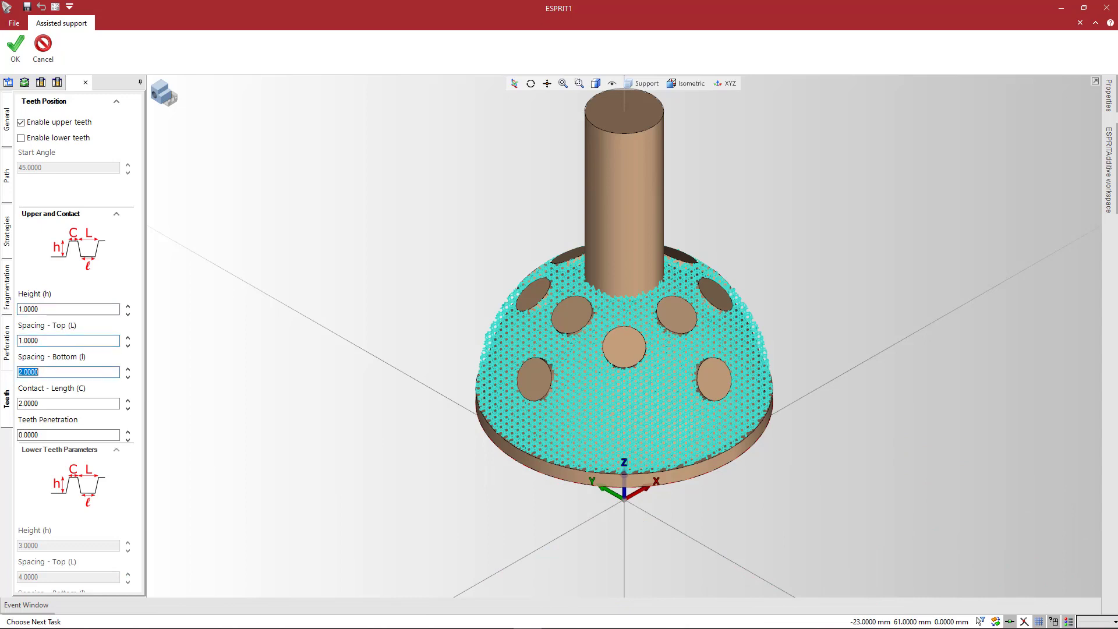
{"action": "type", "text": "0.1"}
{"action": "key", "text": "Tab"}
{"action": "type", "text": "0.1"}
{"action": "key", "text": "Tab"}
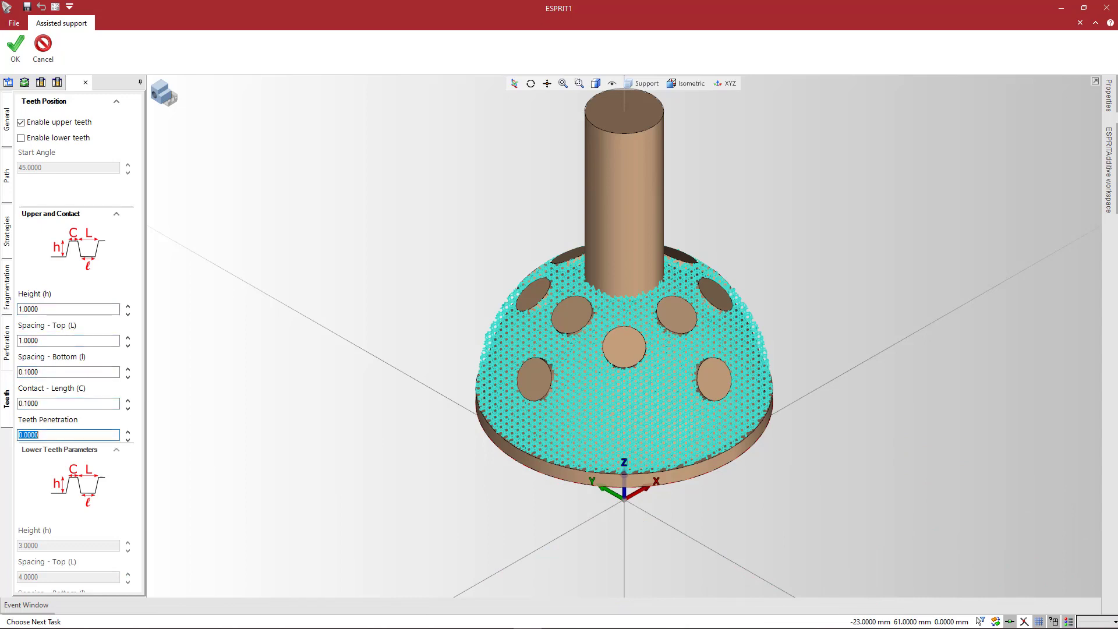
{"action": "type", "text": "1"}
{"action": "left_click", "coordinate": [15, 47]}
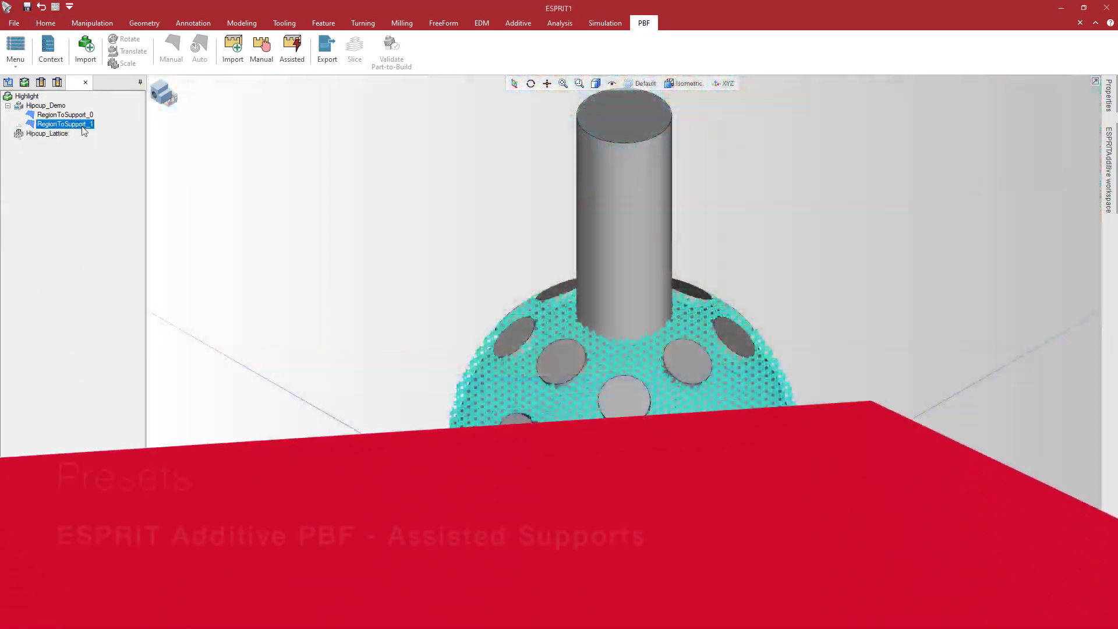
- Start a new assisted support that saves its settings as preset 'Highlight_preset'
{"action": "left_click", "coordinate": [292, 48]}
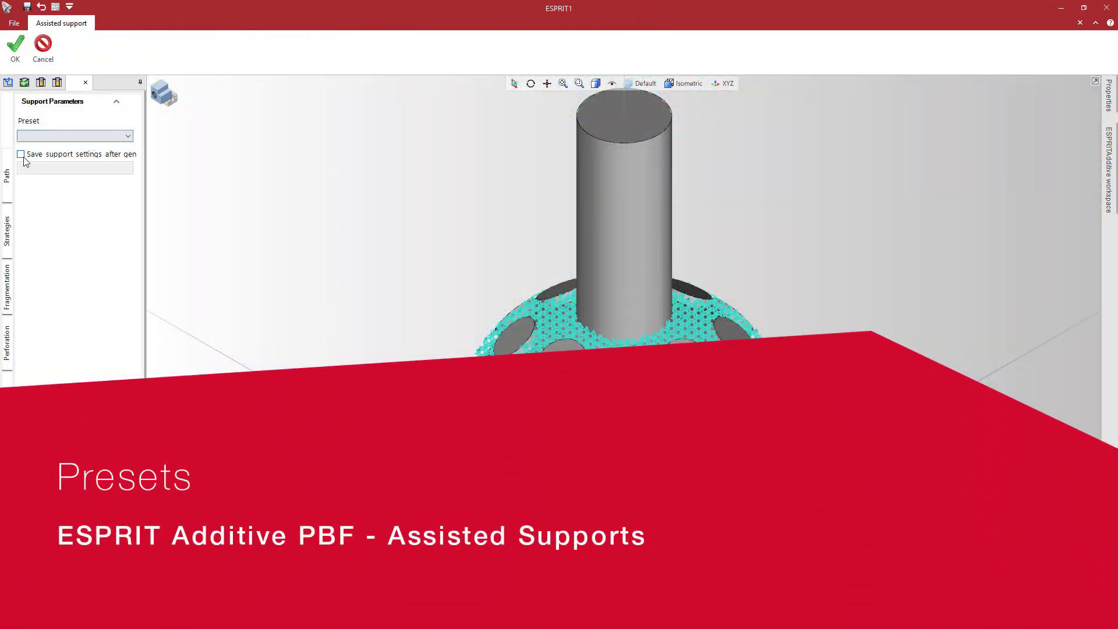
{"action": "left_click", "coordinate": [22, 154]}
{"action": "left_click", "coordinate": [43, 169]}
{"action": "type", "text": "Highlight_preset"}
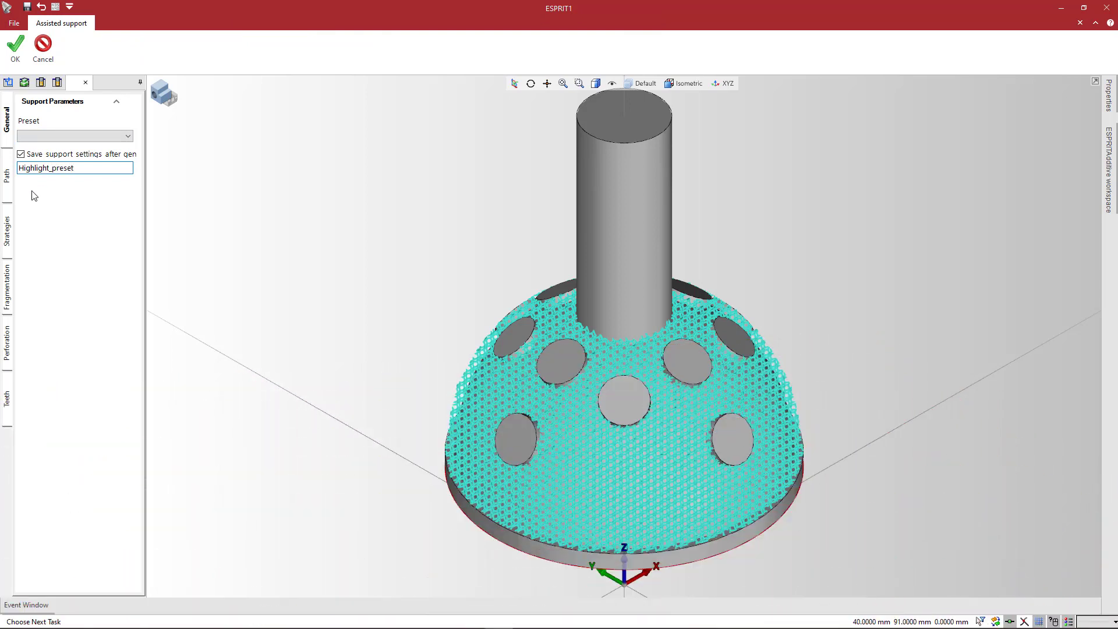
{"action": "left_click", "coordinate": [8, 175]}
{"action": "left_click", "coordinate": [11, 230]}
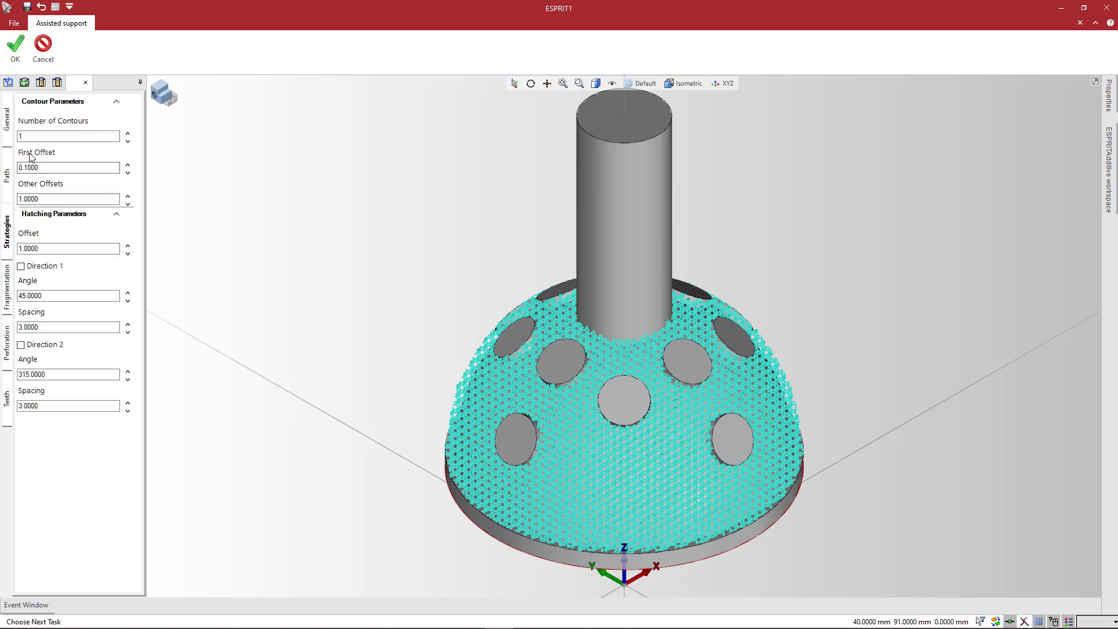
{"action": "left_click", "coordinate": [7, 287]}
{"action": "left_click", "coordinate": [7, 344]}
{"action": "left_click", "coordinate": [7, 399]}
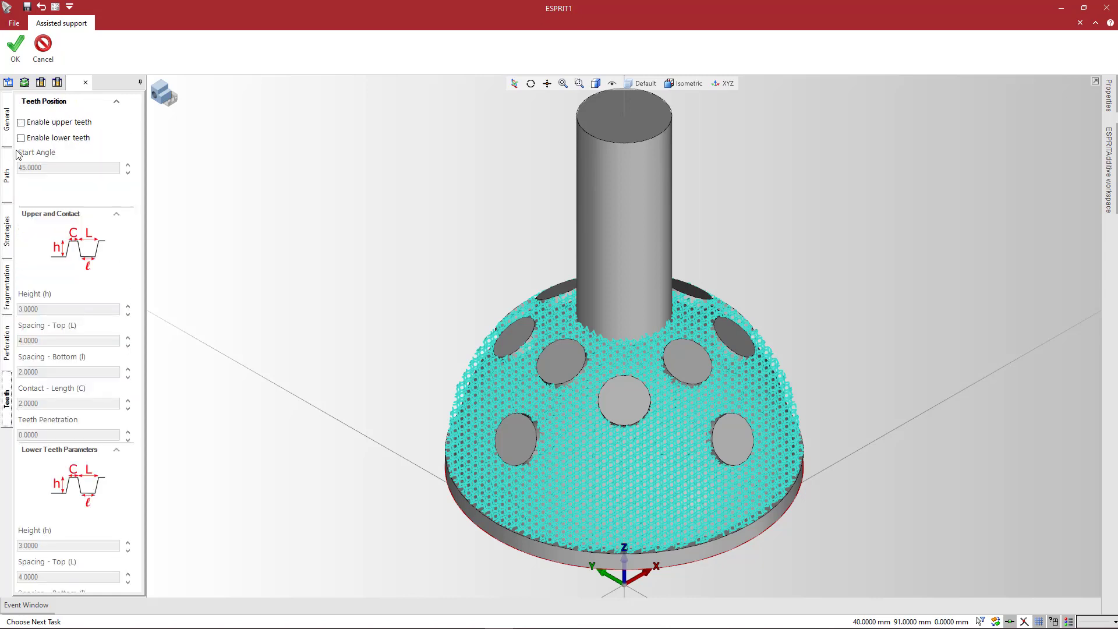
- Enter teeth values 1, 1, 0.1, 0.1, 1, then generate the support and save the preset
{"action": "left_click_drag", "start_coordinate": [42, 308], "coordinate": [15, 314]}
{"action": "type", "text": "1"}
{"action": "key", "text": "Tab"}
{"action": "type", "text": "1"}
{"action": "key", "text": "Tab"}
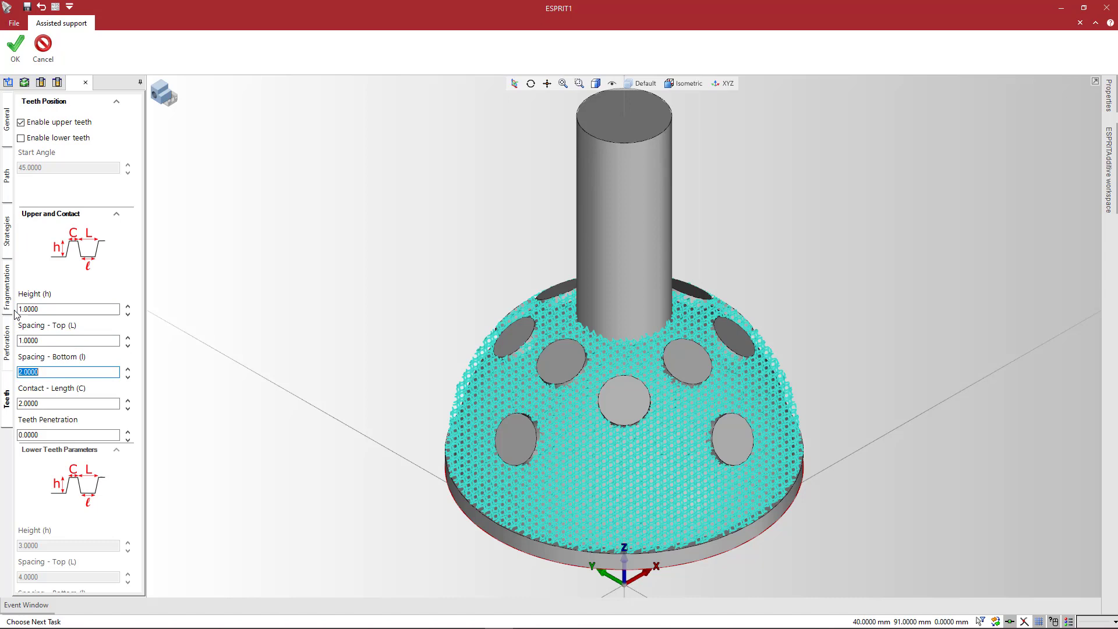
{"action": "type", "text": "0.1"}
{"action": "key", "text": "Tab"}
{"action": "type", "text": "0.1"}
{"action": "key", "text": "Tab"}
{"action": "type", "text": "1"}
{"action": "left_click", "coordinate": [7, 120]}
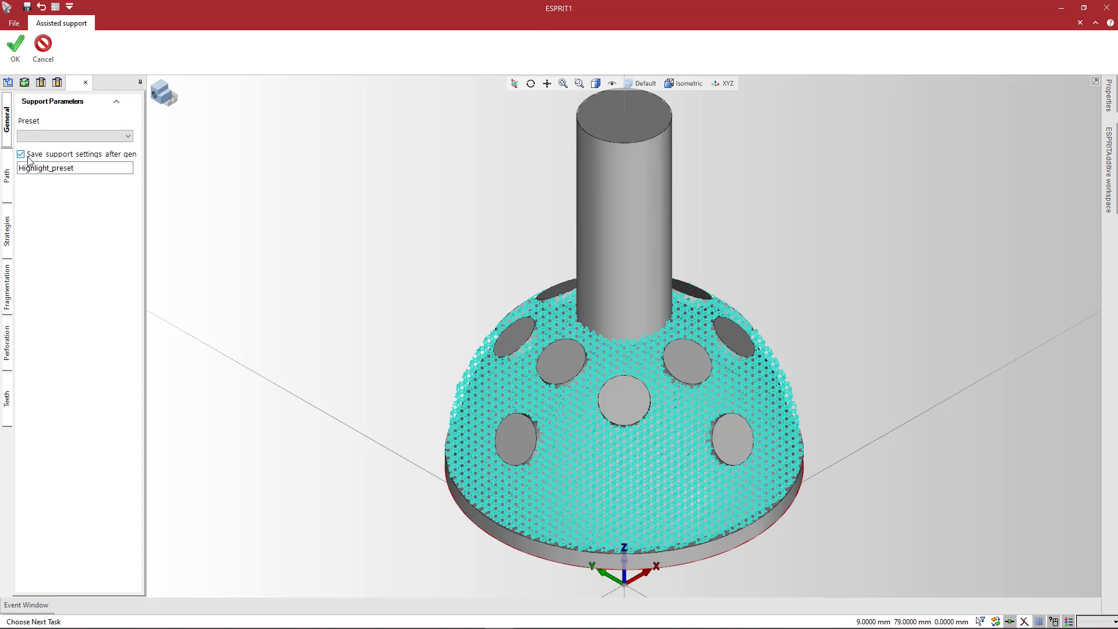
{"action": "left_click", "coordinate": [16, 56]}
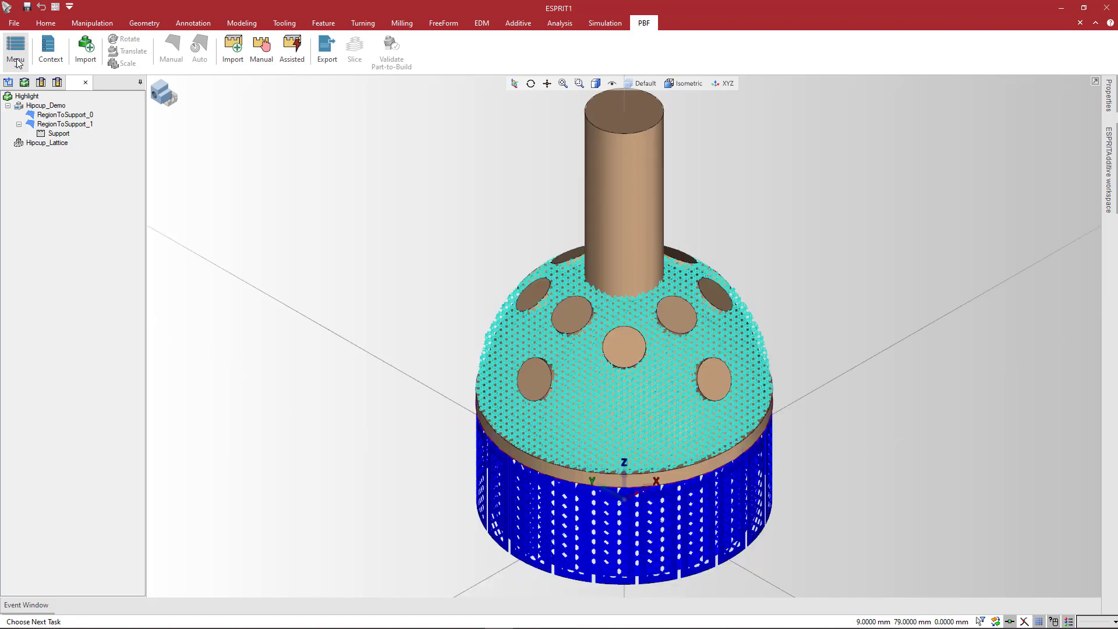
- Start an assisted support on RegionToSupport_0 using the Highlight_preset settings
{"action": "left_click", "coordinate": [54, 116]}
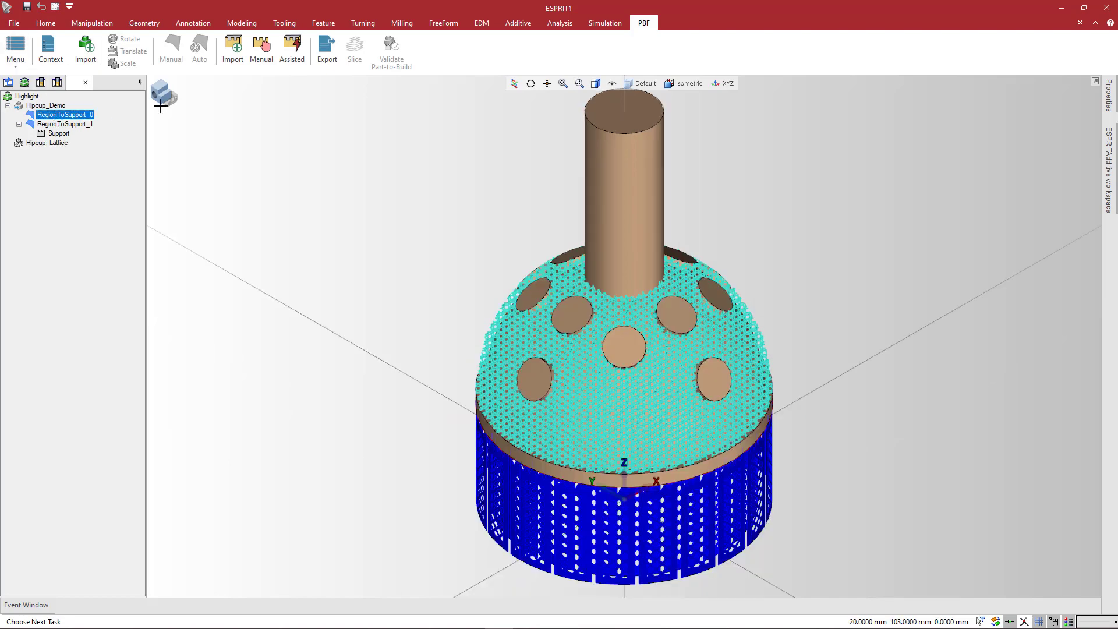
{"action": "left_click", "coordinate": [302, 65]}
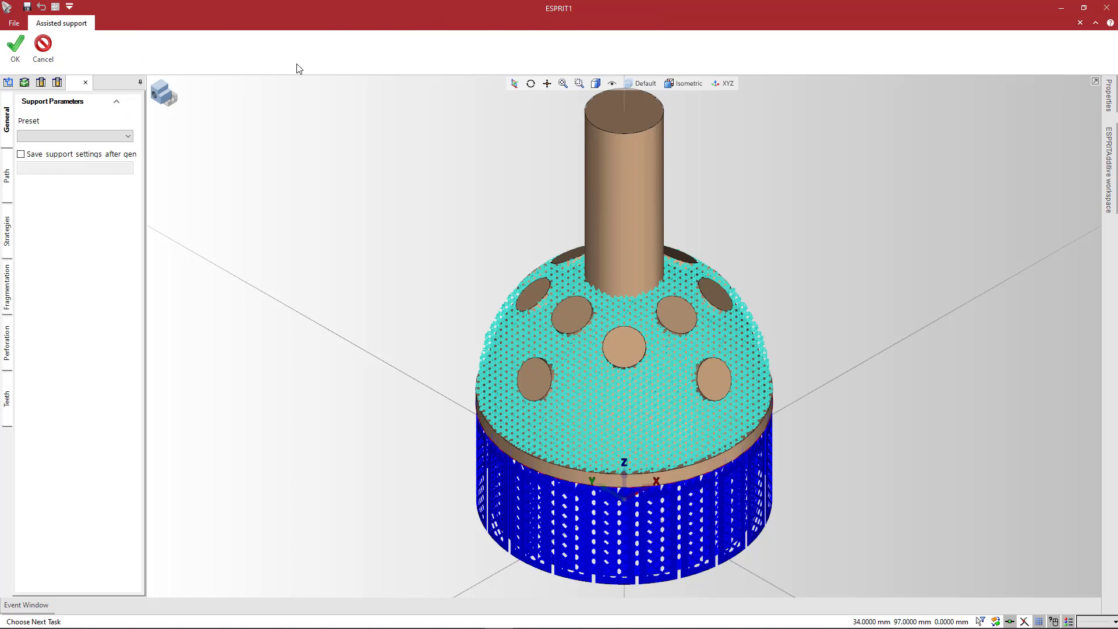
{"action": "left_click", "coordinate": [75, 136]}
{"action": "left_click", "coordinate": [82, 151]}
{"action": "left_click", "coordinate": [7, 402]}
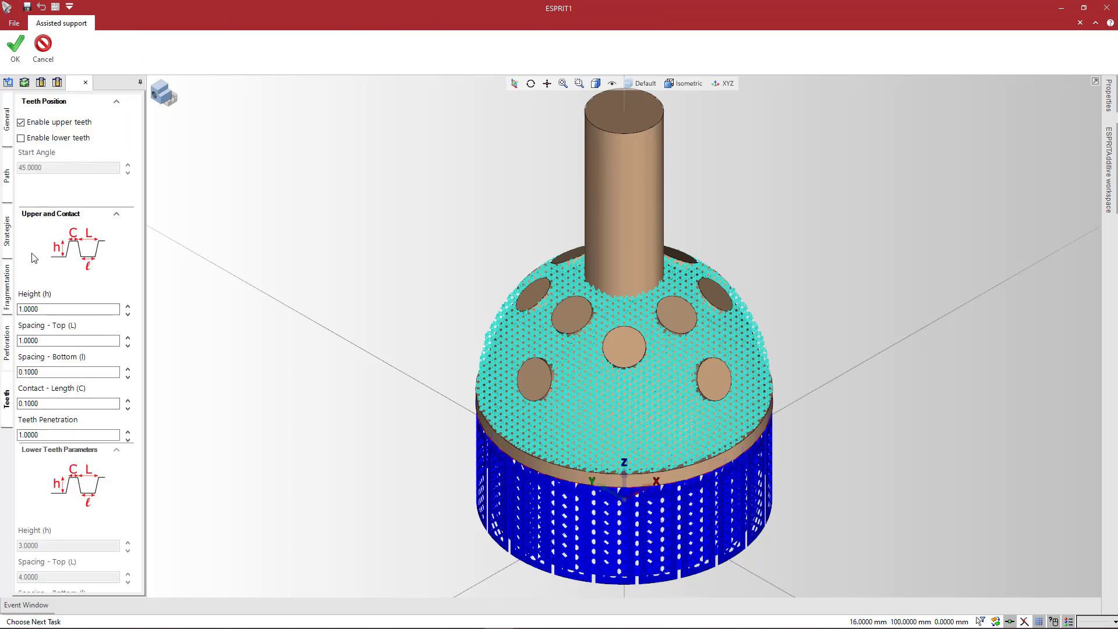
{"action": "left_click", "coordinate": [8, 343]}
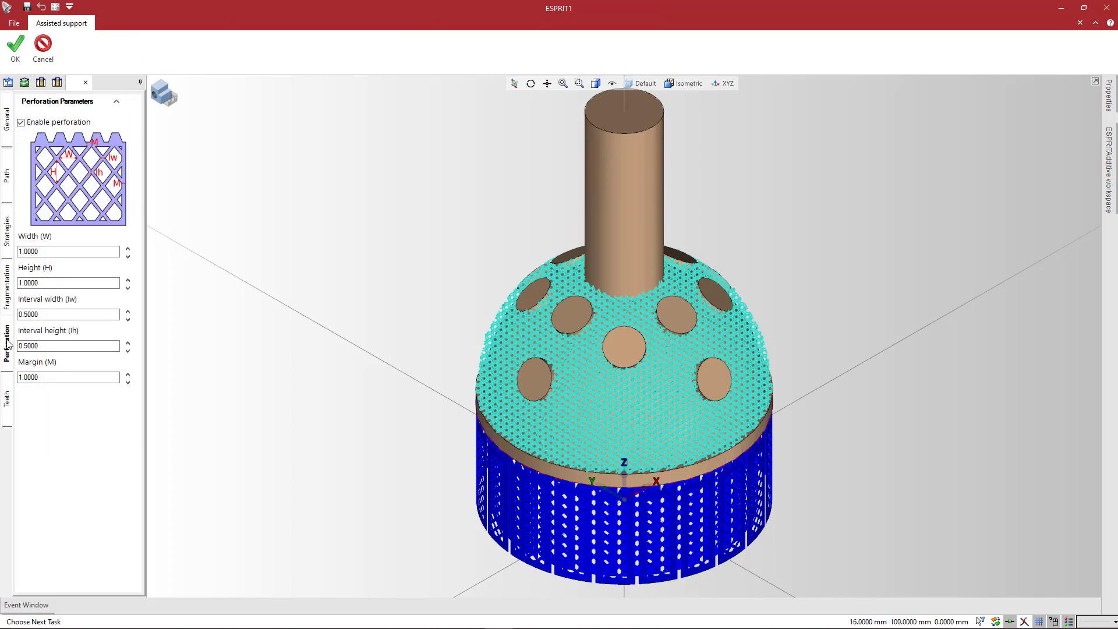
- Fragment along the axis, set number of contours to 0, and enable hatch directions 1 and 2
{"action": "left_click", "coordinate": [7, 284]}
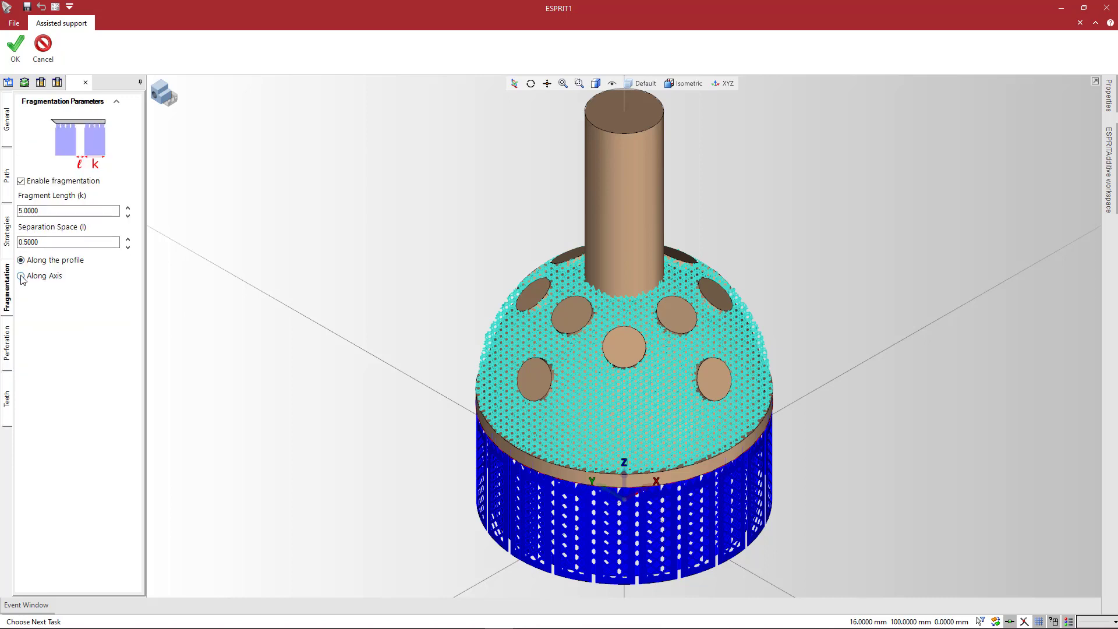
{"action": "left_click", "coordinate": [21, 277]}
{"action": "left_click", "coordinate": [6, 245]}
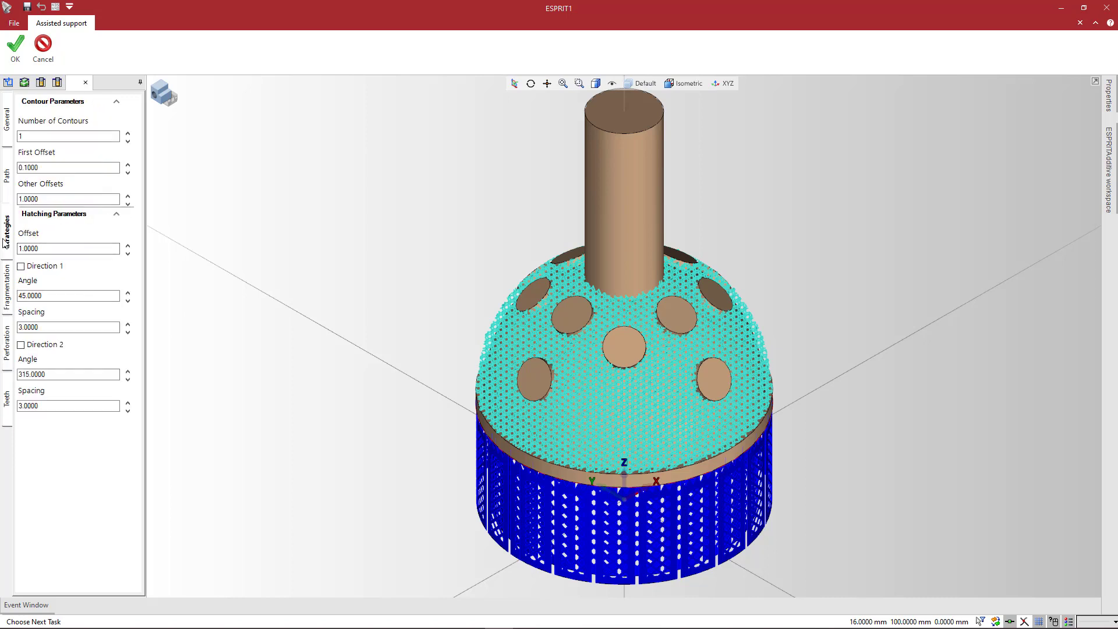
{"action": "double_click", "coordinate": [58, 136]}
{"action": "type", "text": "0"}
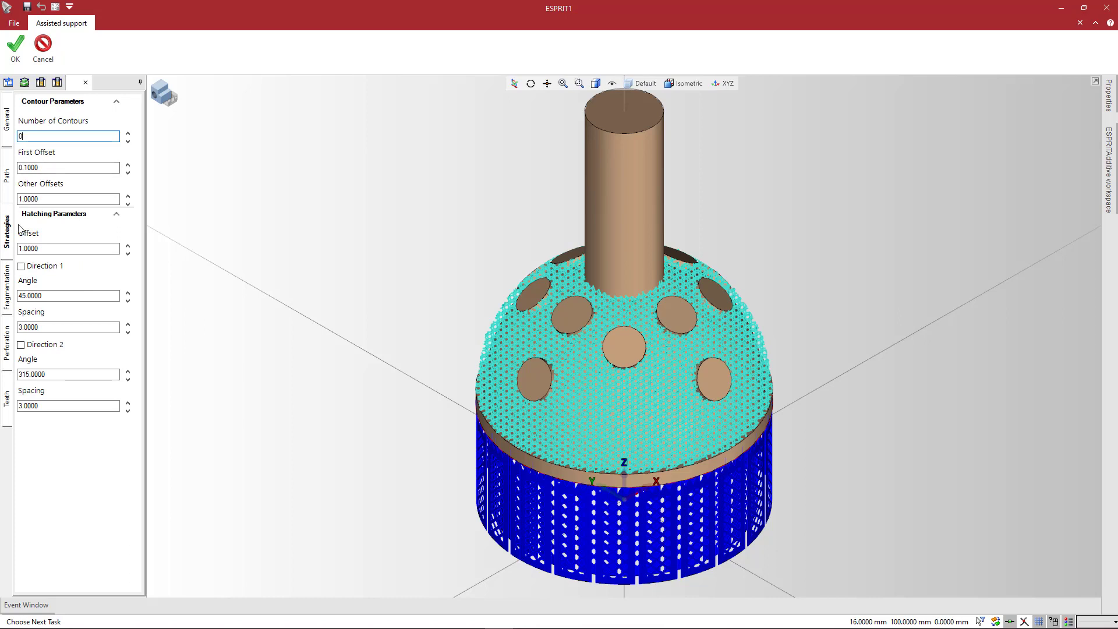
{"action": "left_click", "coordinate": [21, 266]}
{"action": "left_click", "coordinate": [21, 344]}
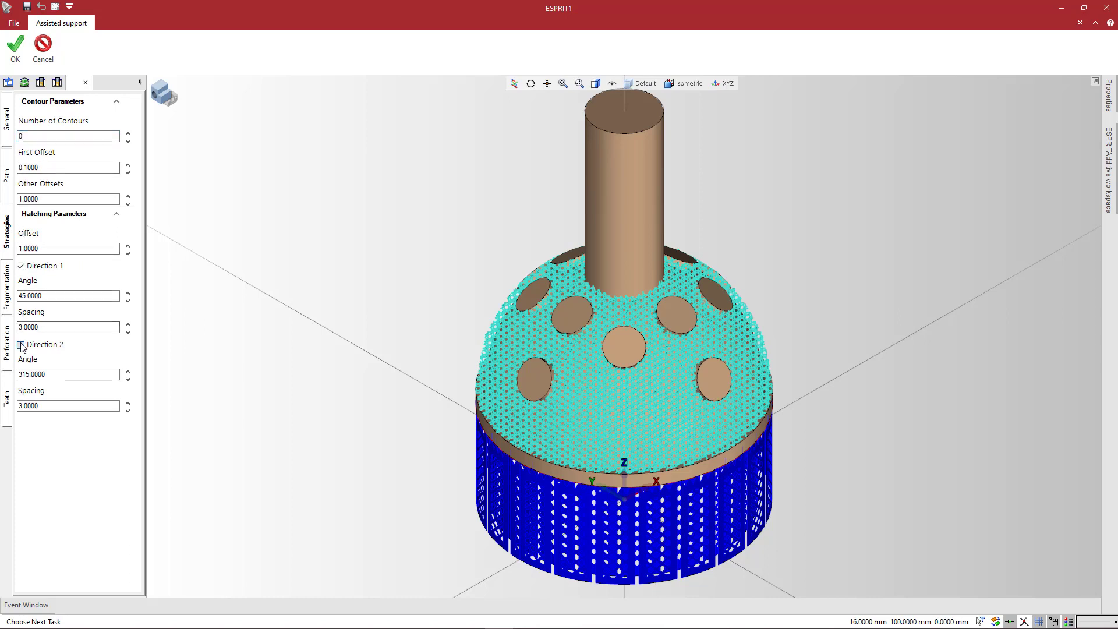
{"action": "left_click", "coordinate": [10, 189]}
{"action": "left_click", "coordinate": [13, 139]}
- Generate the RegionToSupport_0 support and rotate the hip cup to view its underside
{"action": "left_click", "coordinate": [15, 47]}
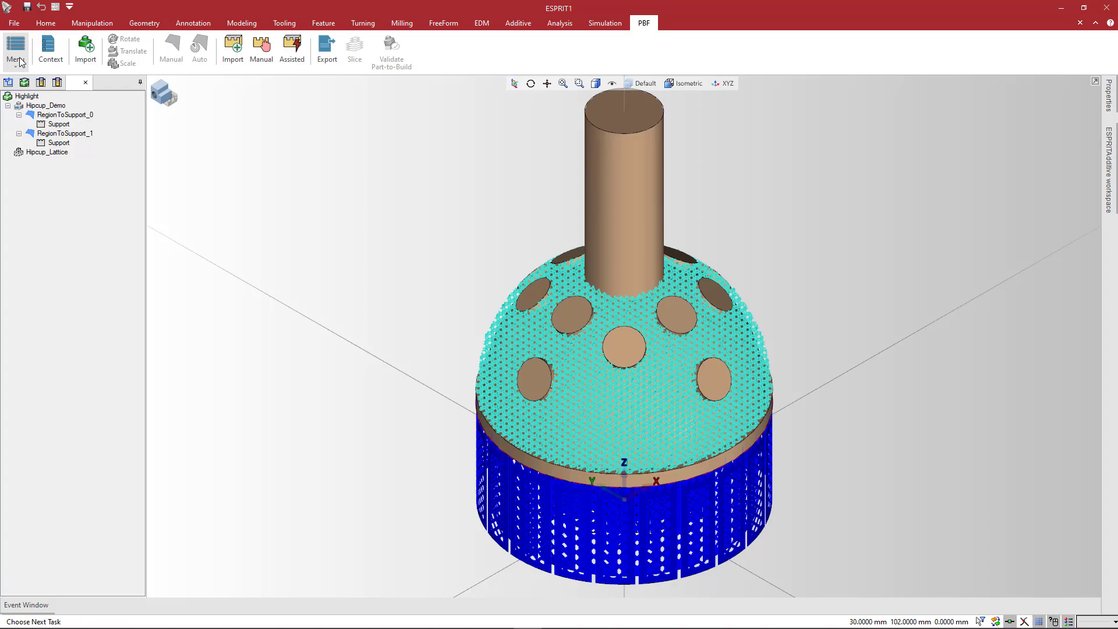
{"action": "left_click", "coordinate": [530, 84]}
{"action": "left_click_drag", "start_coordinate": [456, 516], "coordinate": [499, 429]}
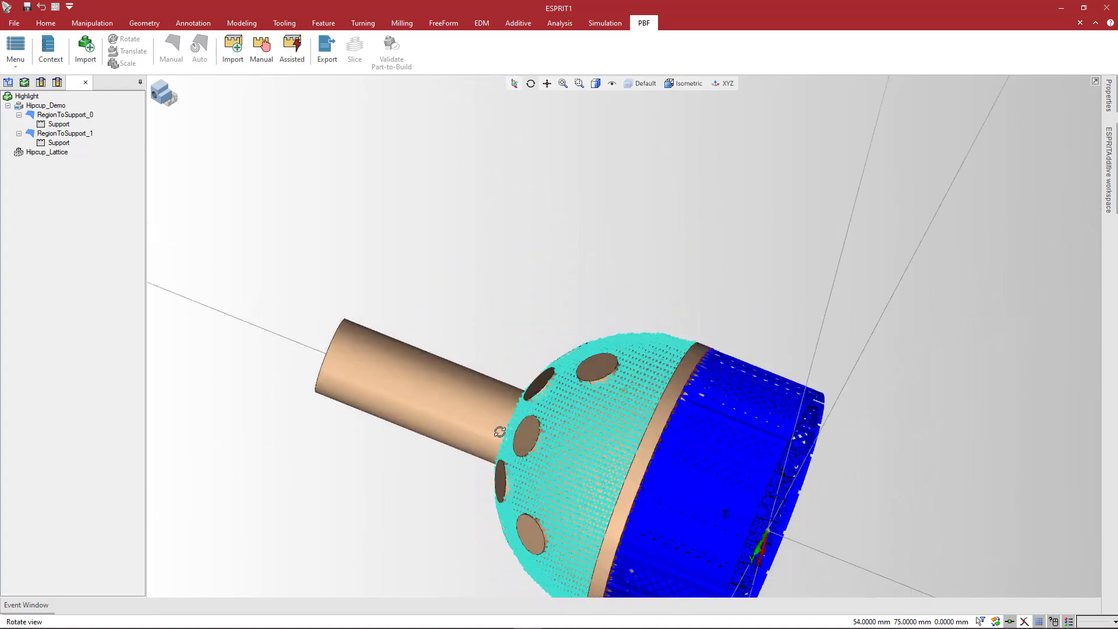